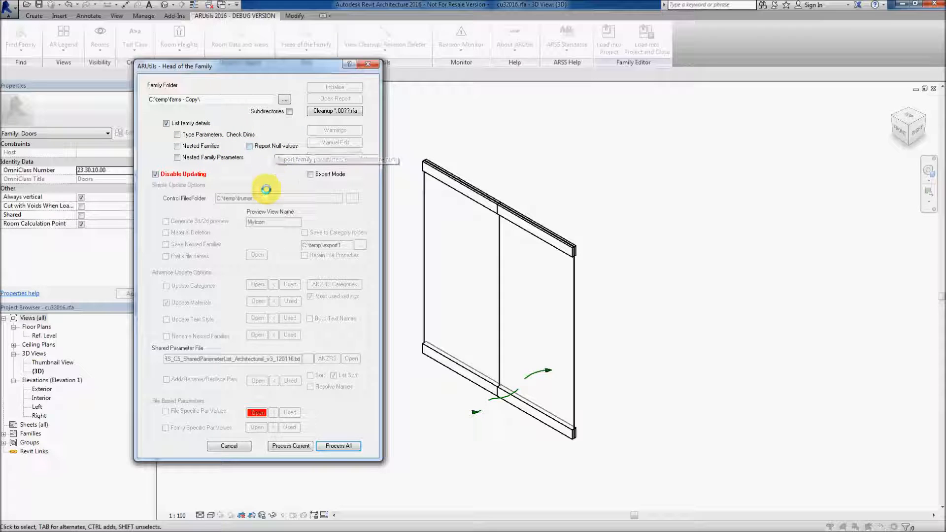
Process the current door family to report its family details and close the processing log
left_click(290, 446)
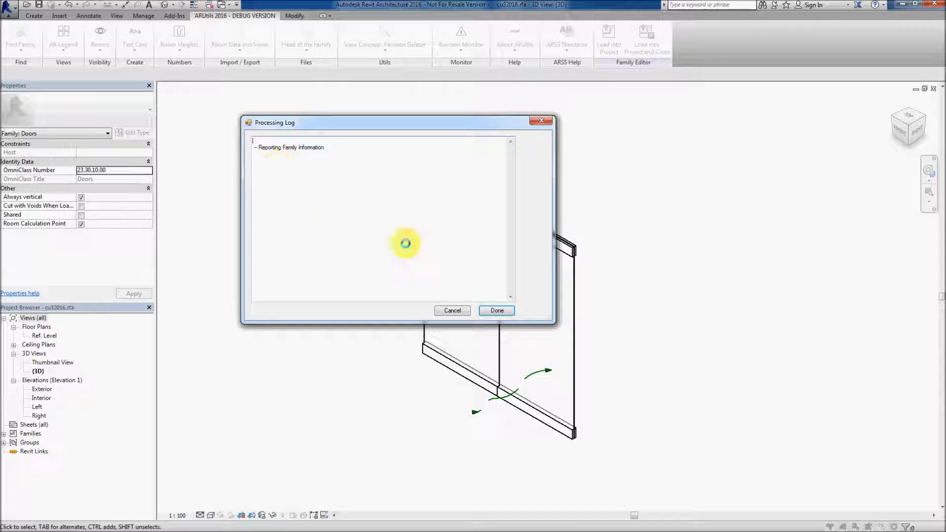
left_click(493, 310)
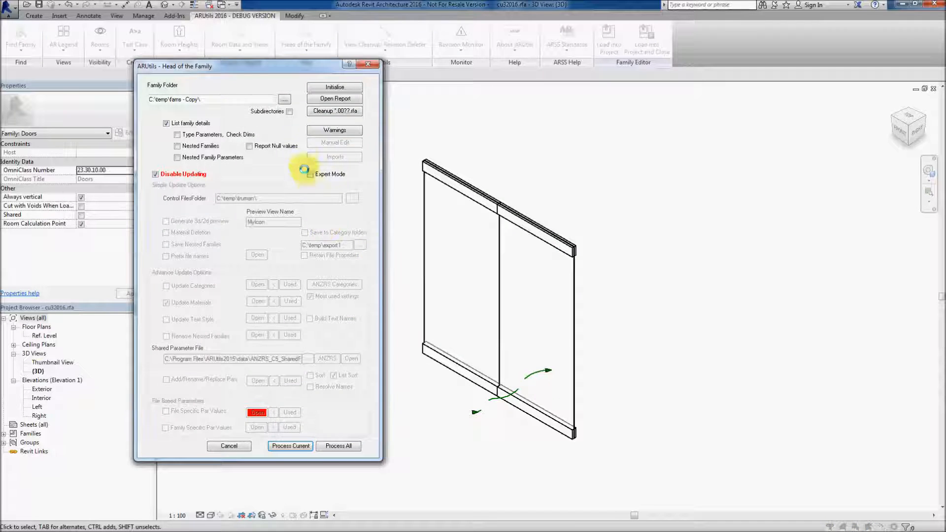
Open the family report spreadsheet, widen its columns and review the family types, closing it without saving
left_click(327, 98)
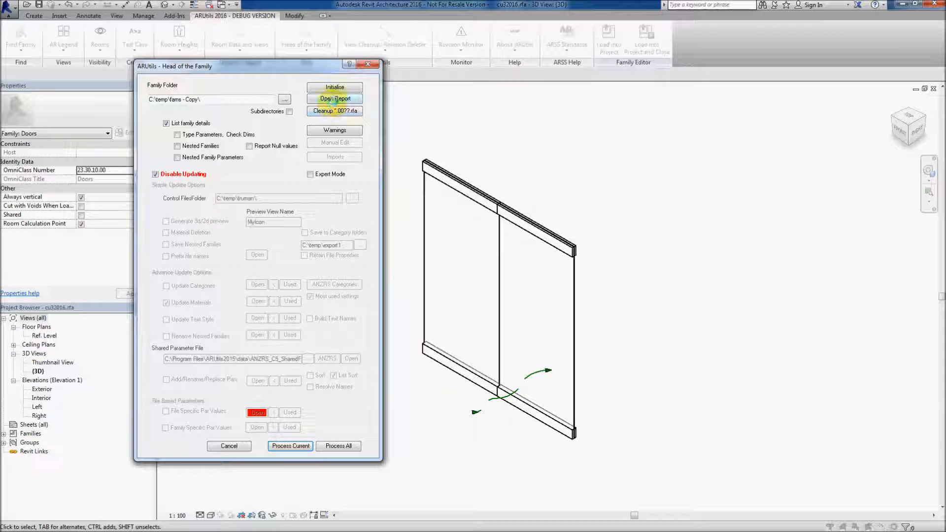
left_click(335, 99)
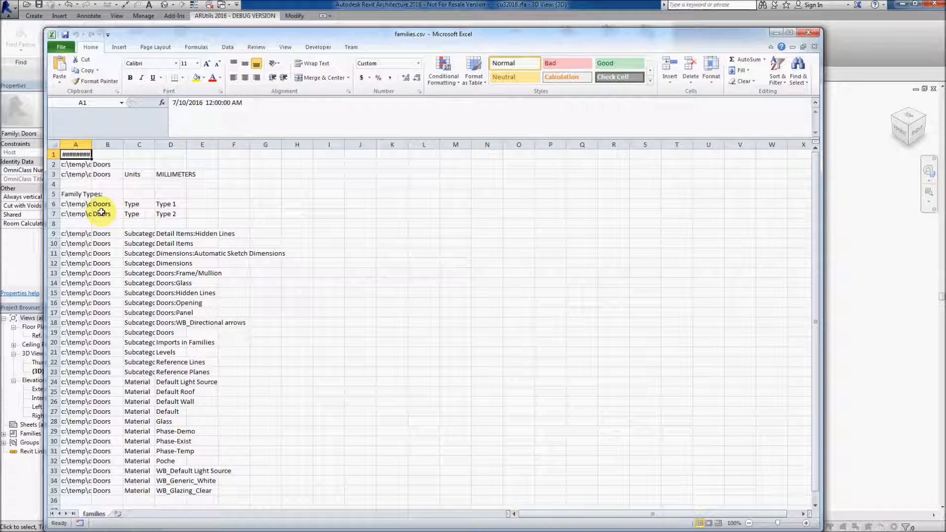
left_click(54, 144)
double_click(94, 144)
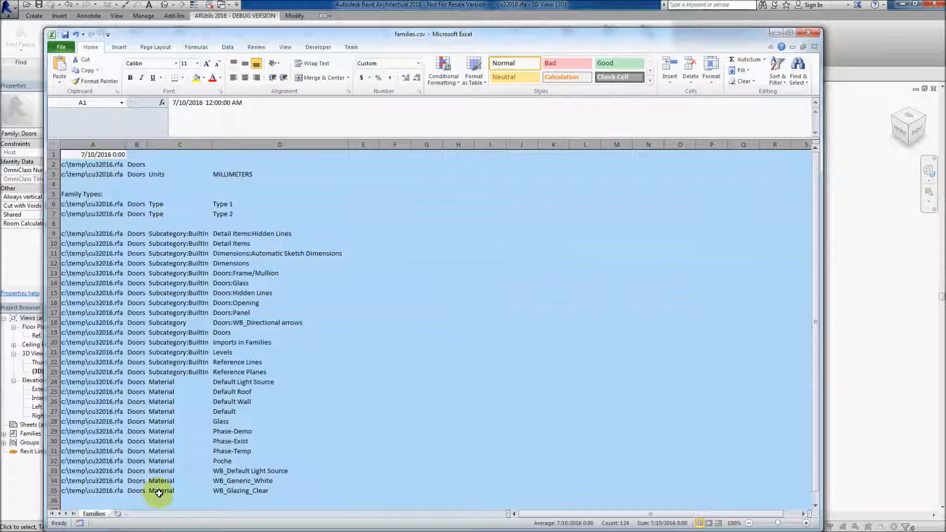
left_click(114, 342)
left_click_drag(64, 204, 250, 214)
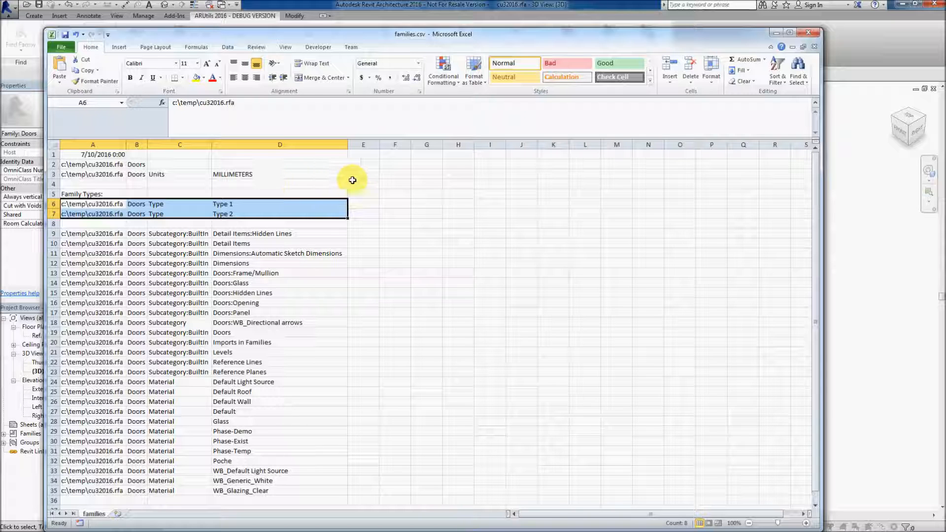
left_click(804, 35)
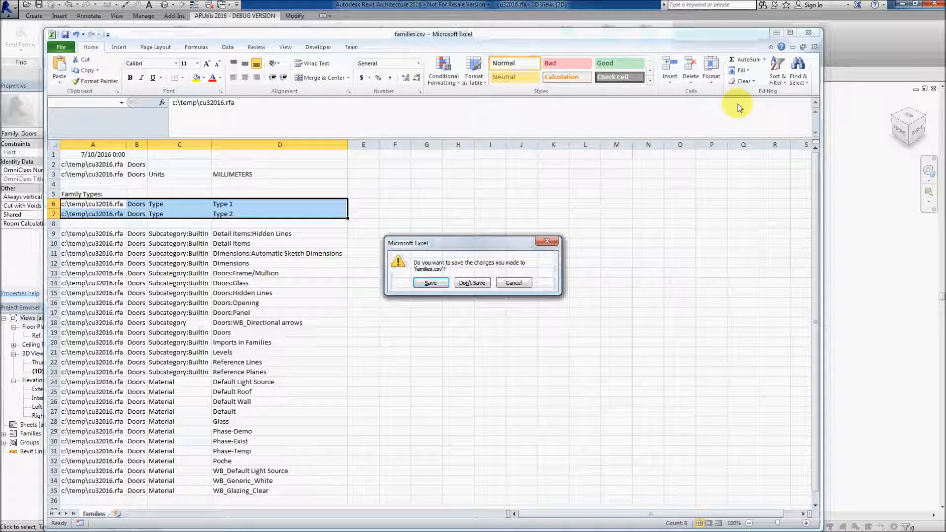
left_click(479, 283)
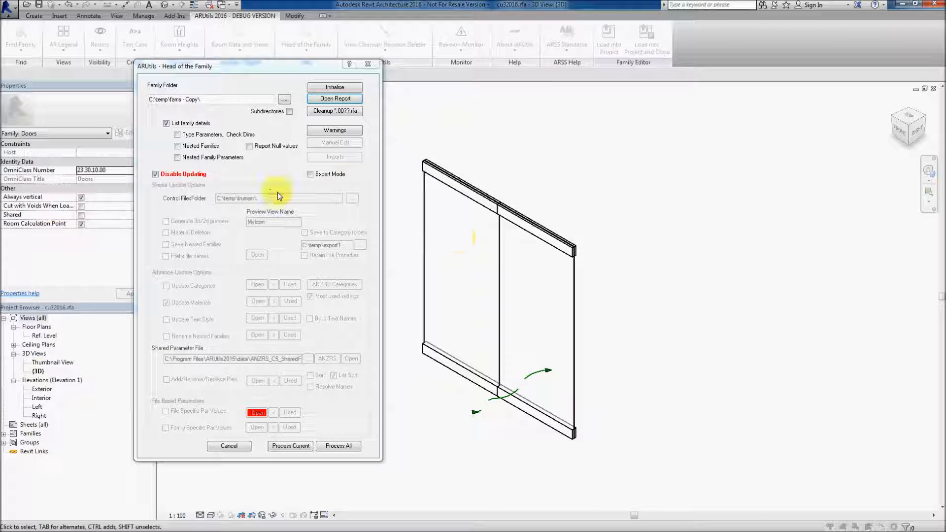
Enable updating and regenerate the file-specific parameter values control file listing files only
left_click(155, 174)
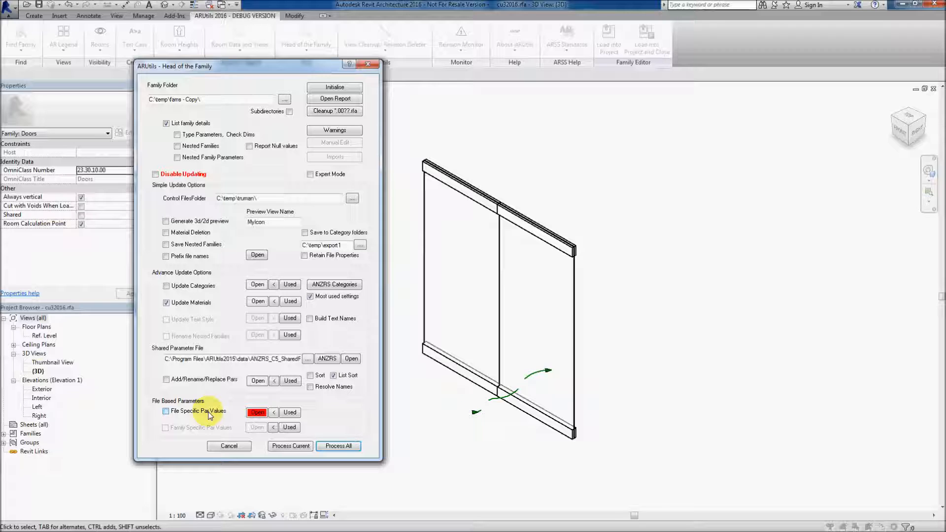
left_click(290, 414)
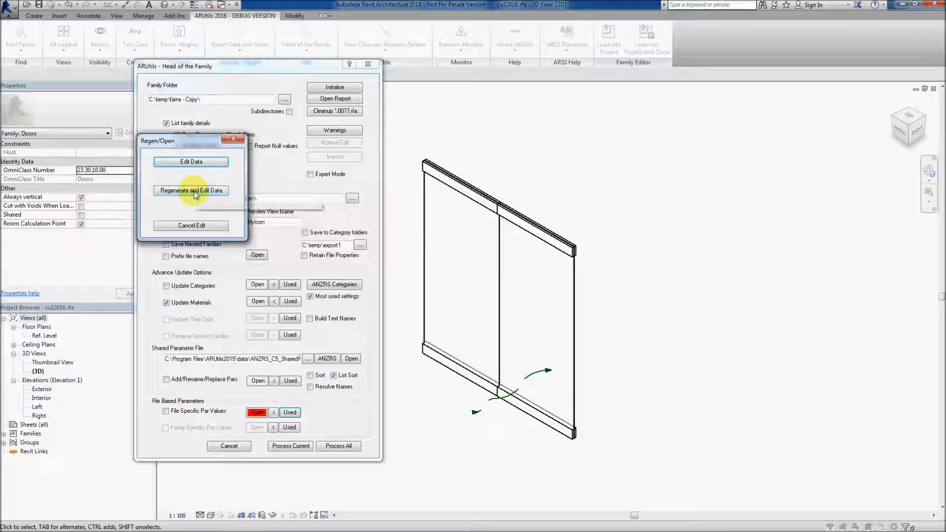
left_click(195, 192)
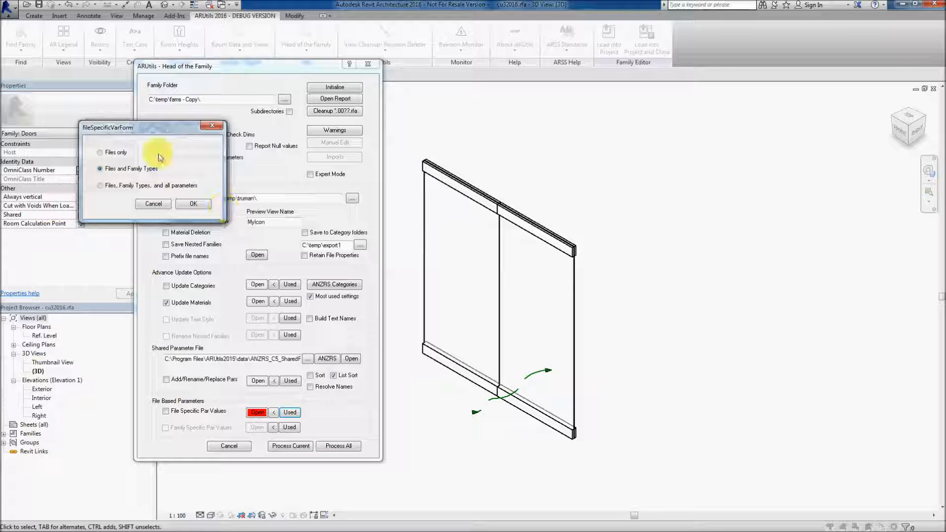
left_click_drag(154, 128, 271, 162)
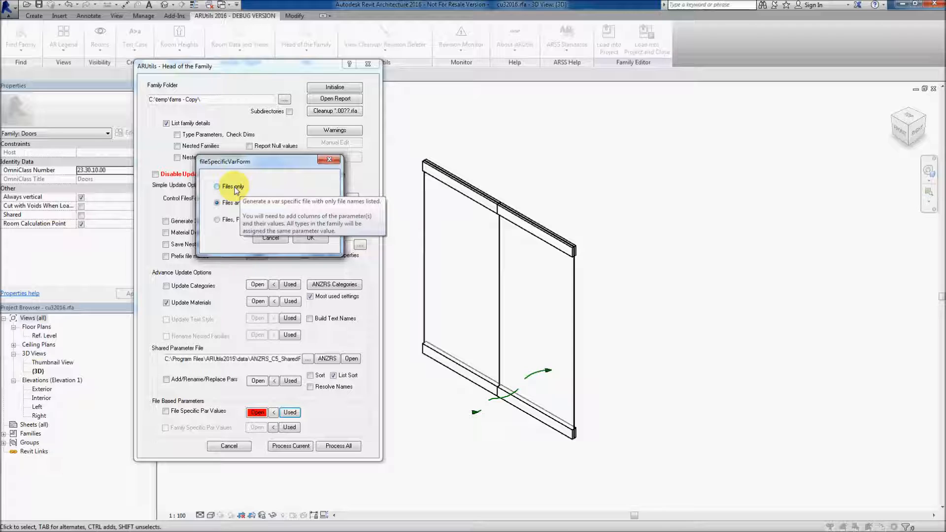
left_click(217, 187)
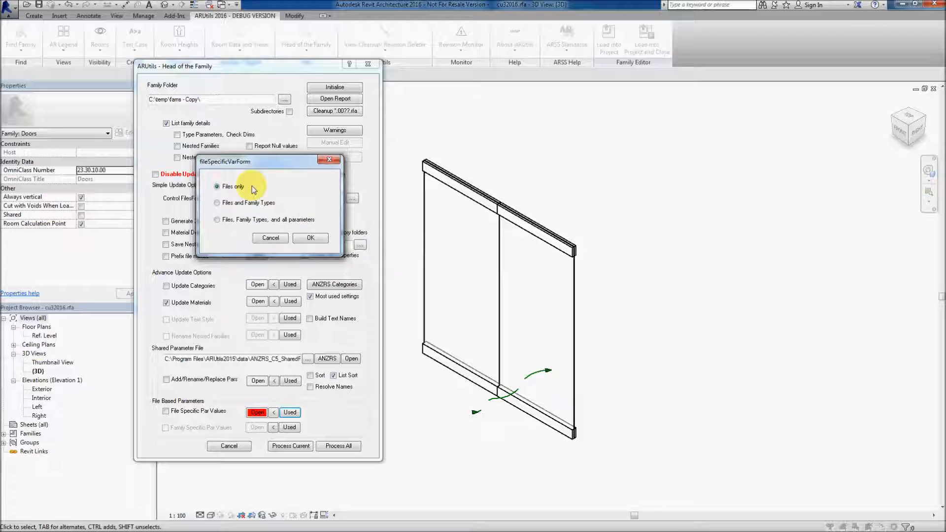
left_click(308, 238)
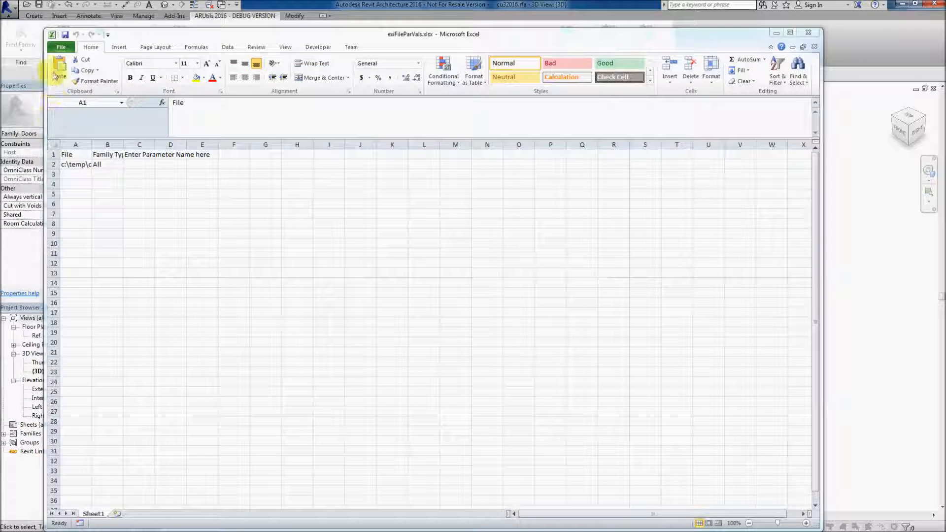
Widen the spreadsheet columns and name the parameter column URL
left_click(54, 145)
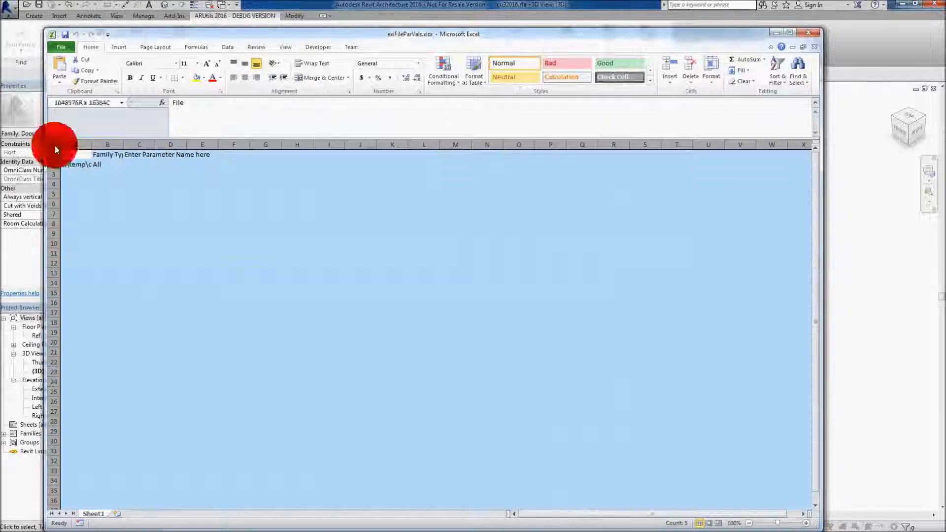
double_click(92, 144)
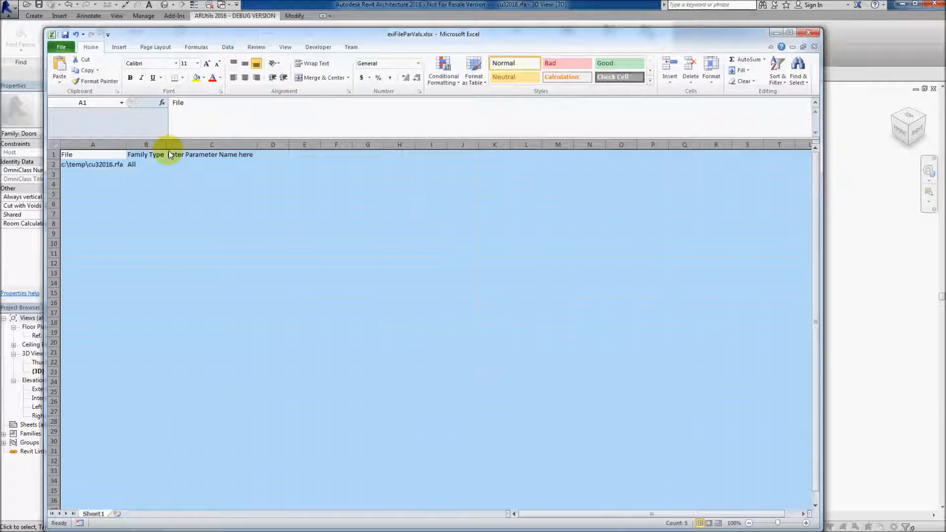
left_click(147, 165)
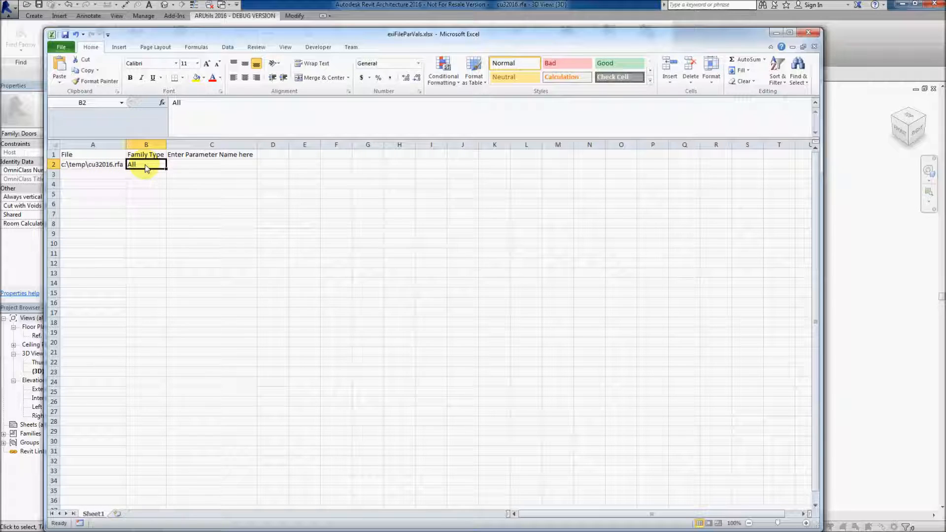
left_click(191, 157)
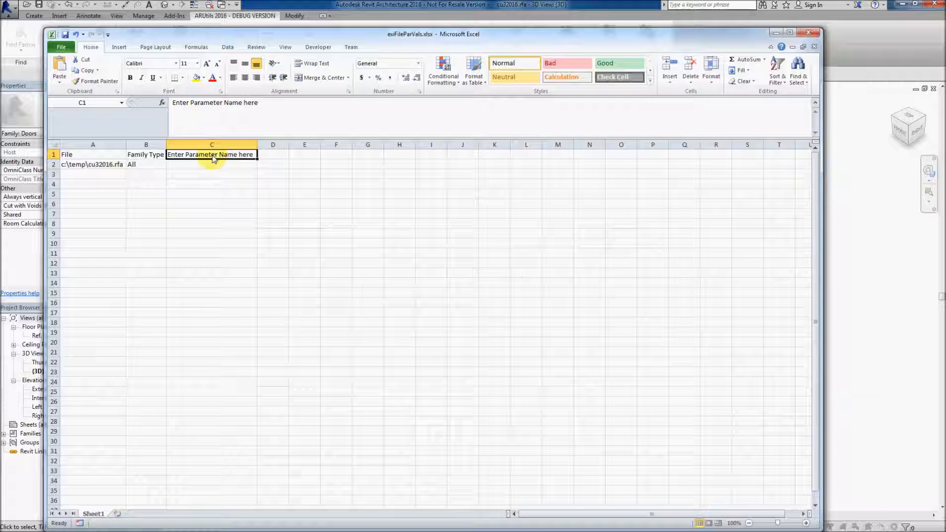
type("URL")
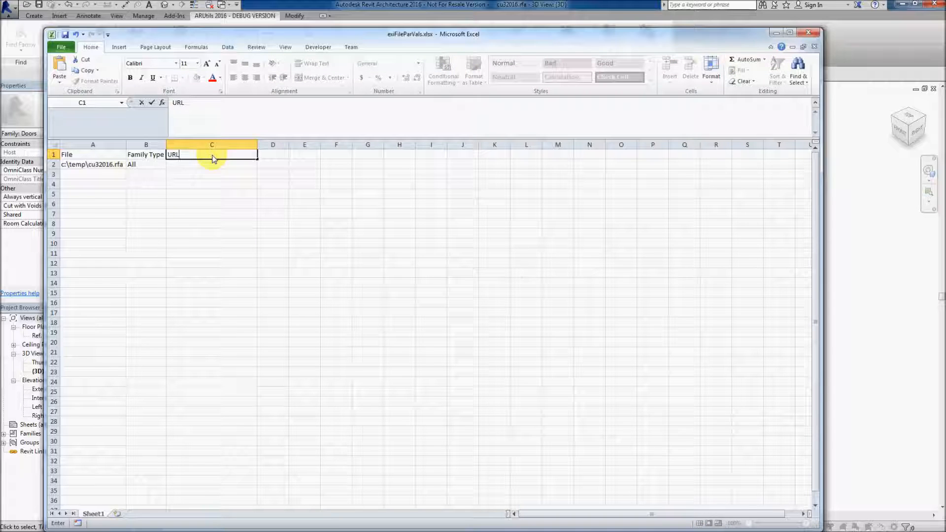
left_click(188, 168)
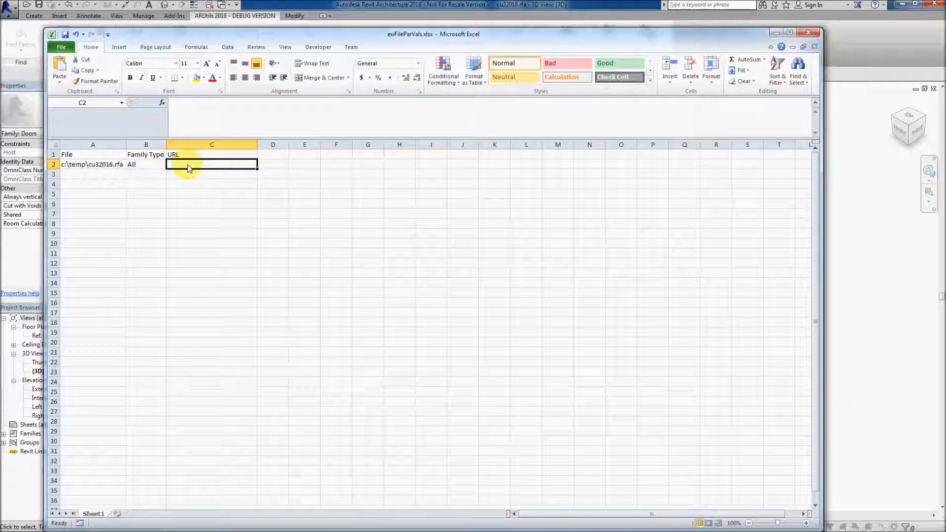
type("www.ars")
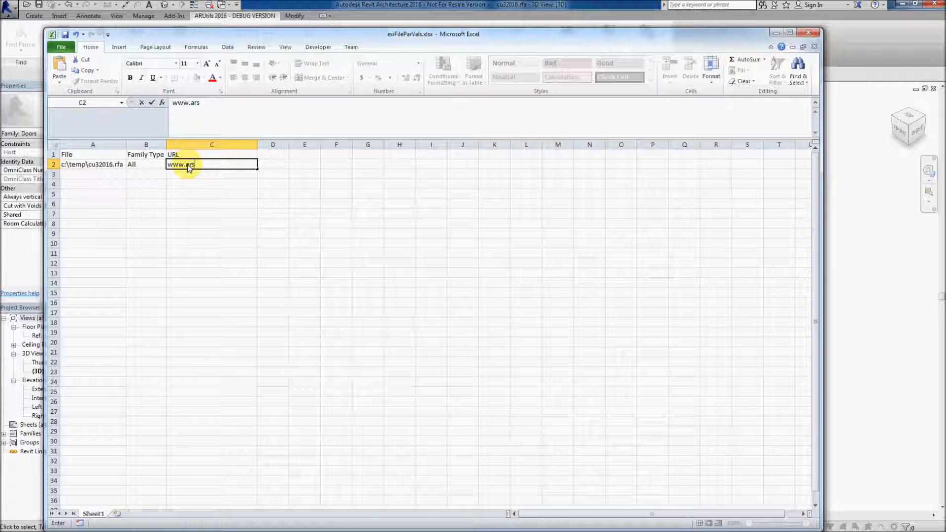
type("s.com.au")
left_click(65, 34)
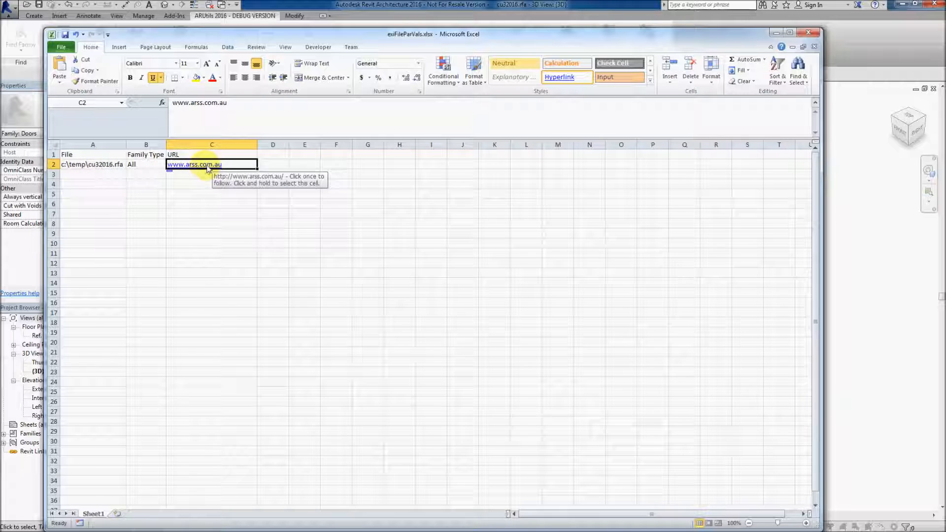
left_click(809, 32)
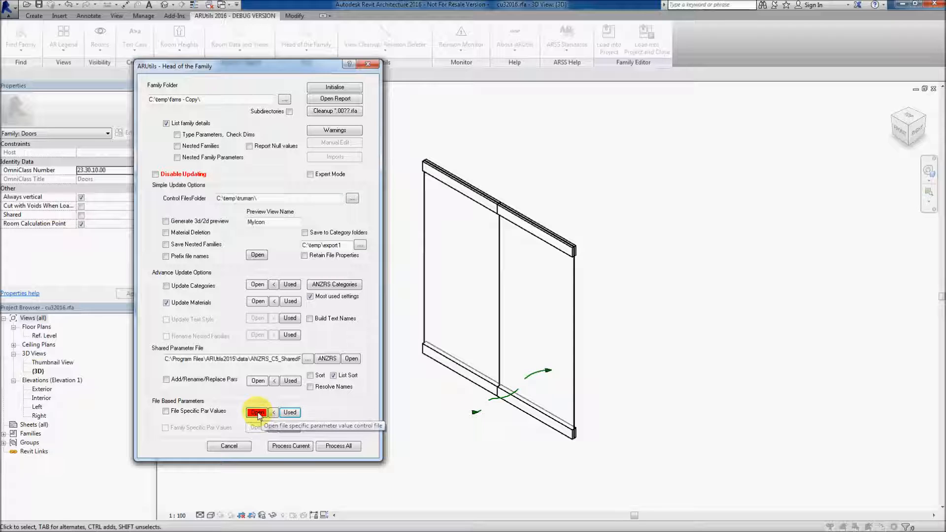
Overwrite the file-specific parameter control file with the used values file
left_click(274, 413)
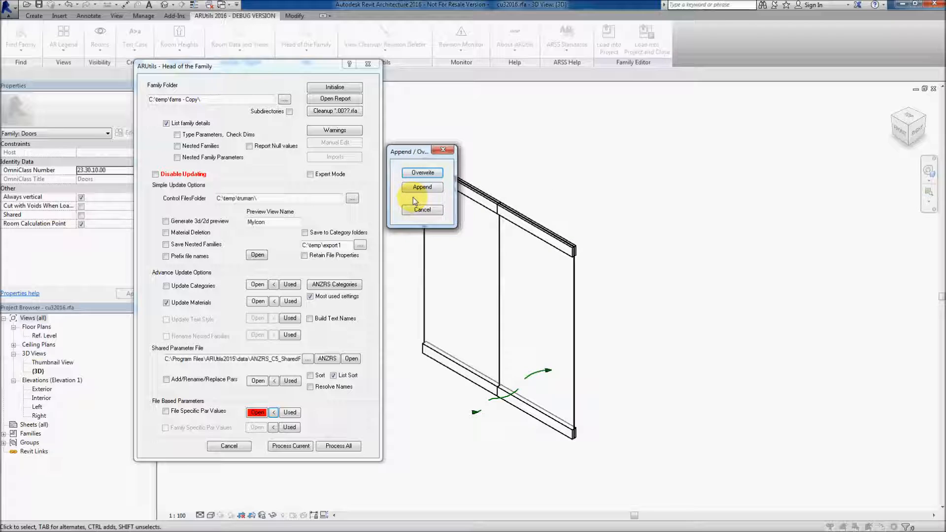
left_click(422, 174)
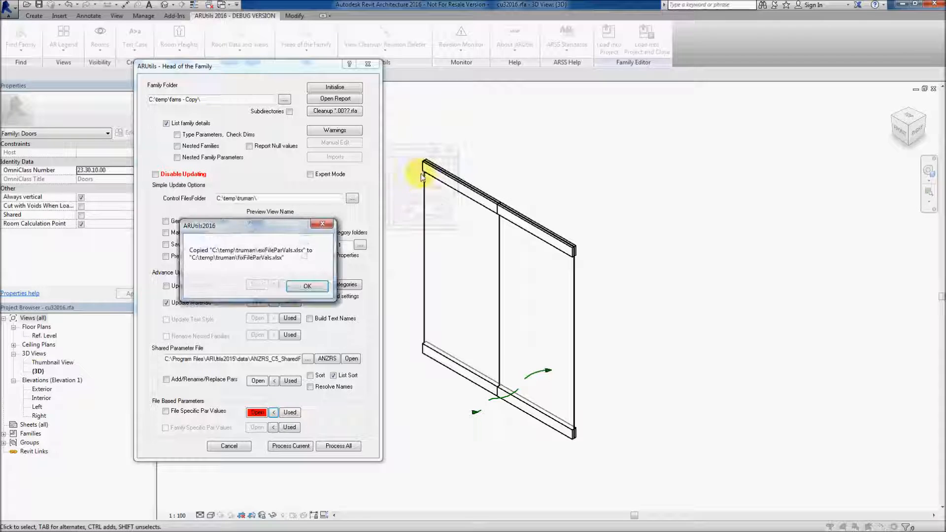
left_click(307, 287)
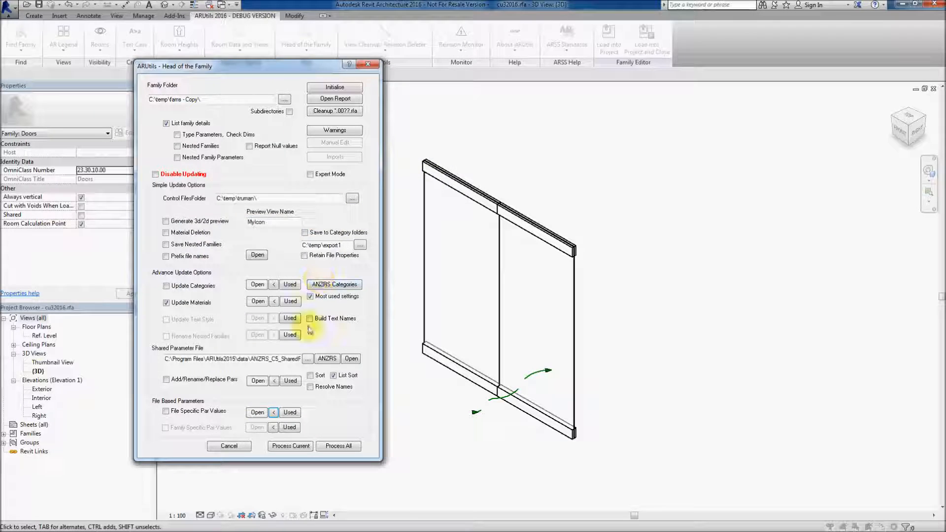
Turn on File Specific Par Values and process the current family, dismissing the log and notice
left_click(166, 411)
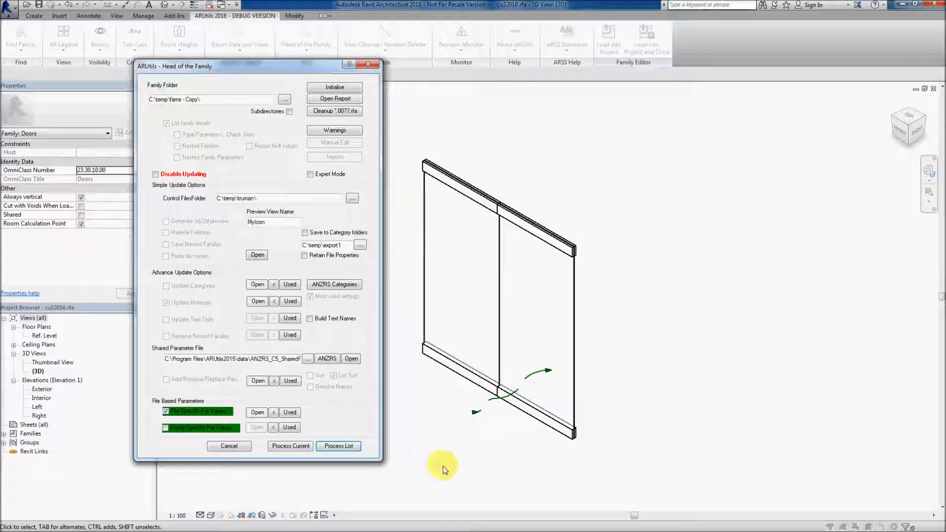
left_click(287, 446)
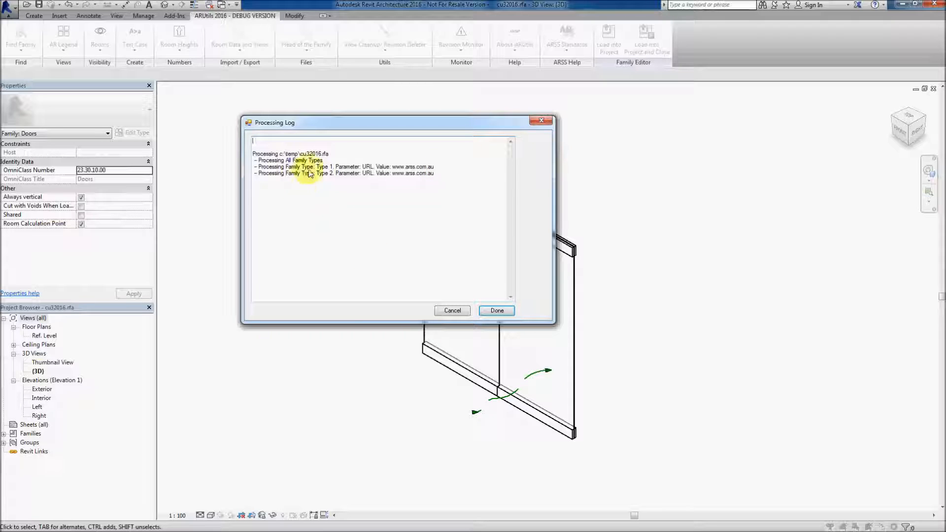
left_click(495, 311)
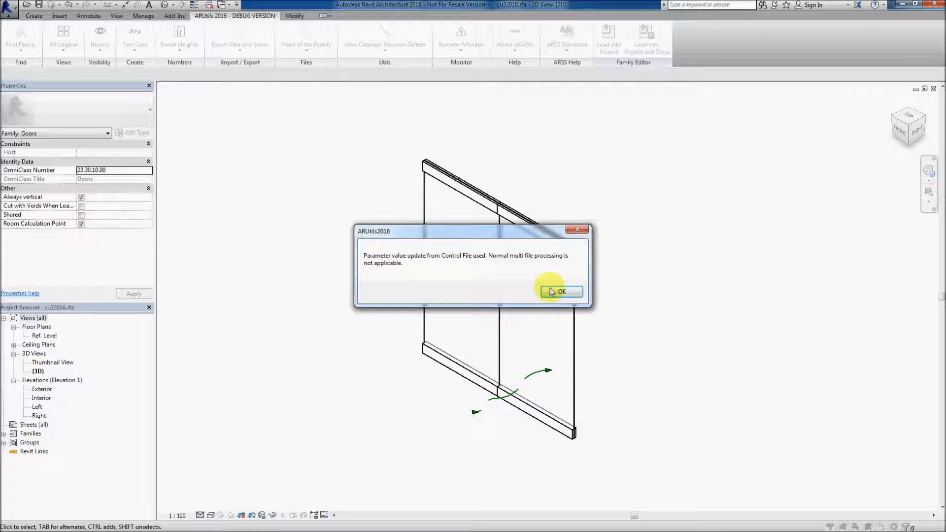
left_click(555, 293)
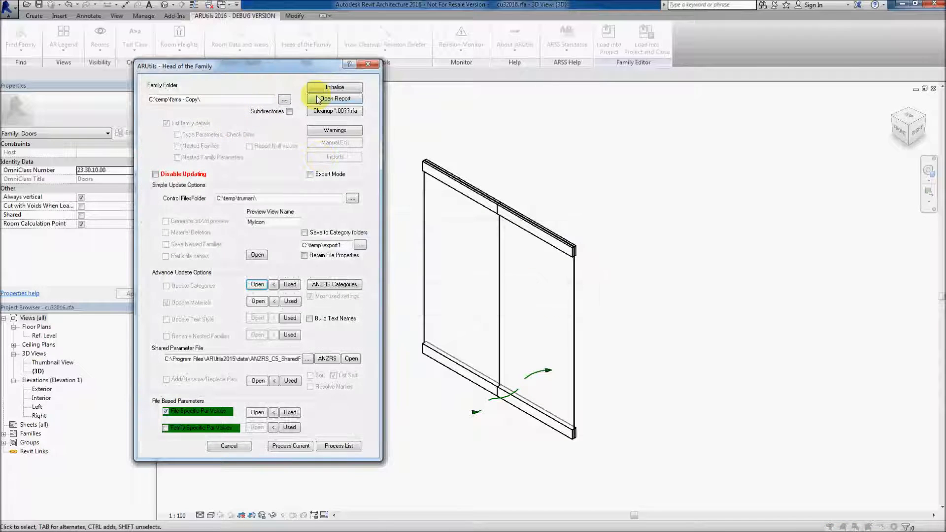
Close the utility dialog and inspect the family types' URL parameter in Family Types without changes
left_click(368, 65)
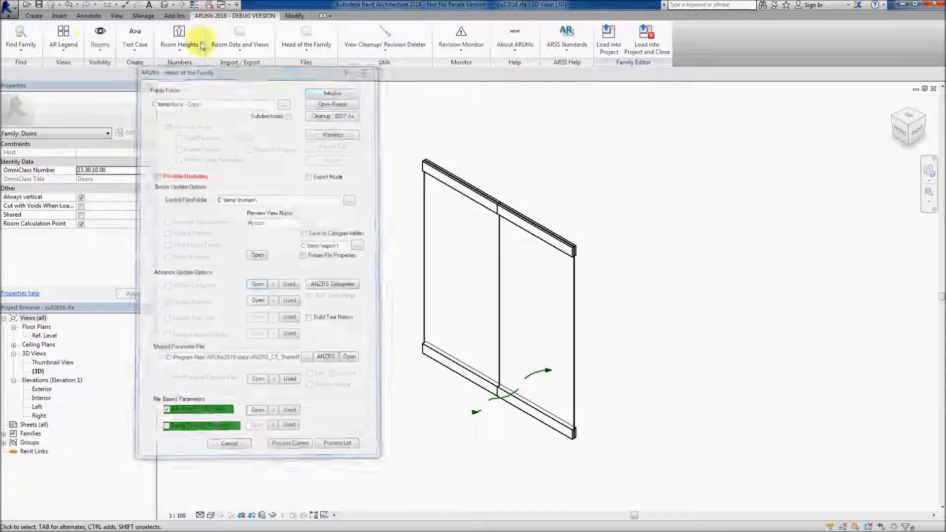
left_click(34, 16)
left_click(54, 49)
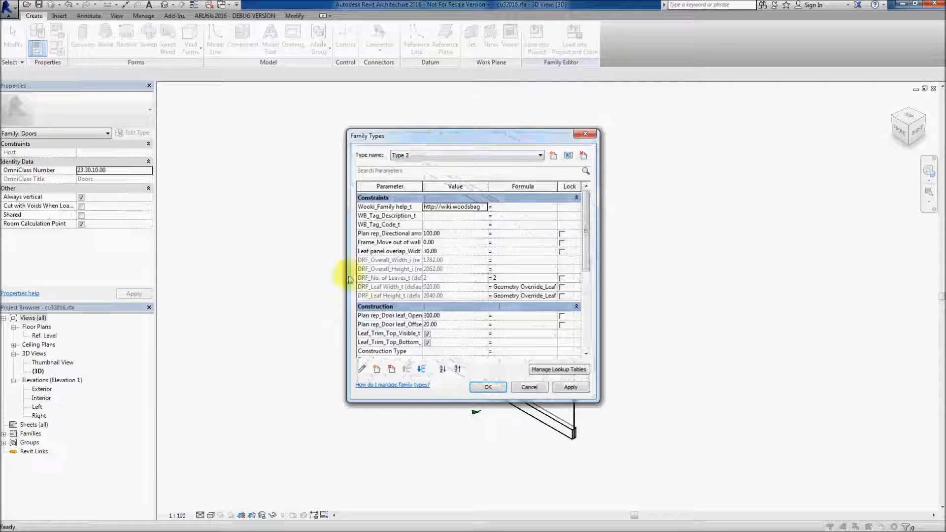
left_click_drag(587, 236, 577, 327)
left_click(577, 338)
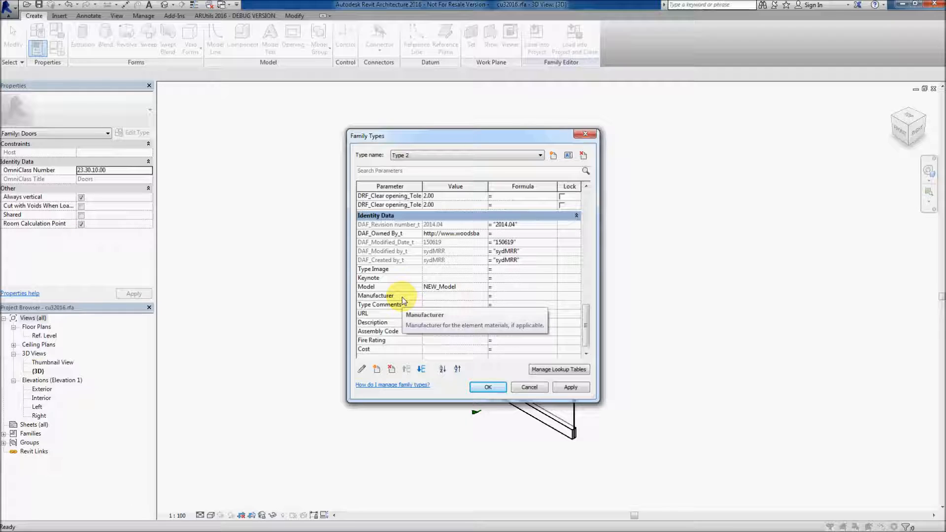
left_click(528, 388)
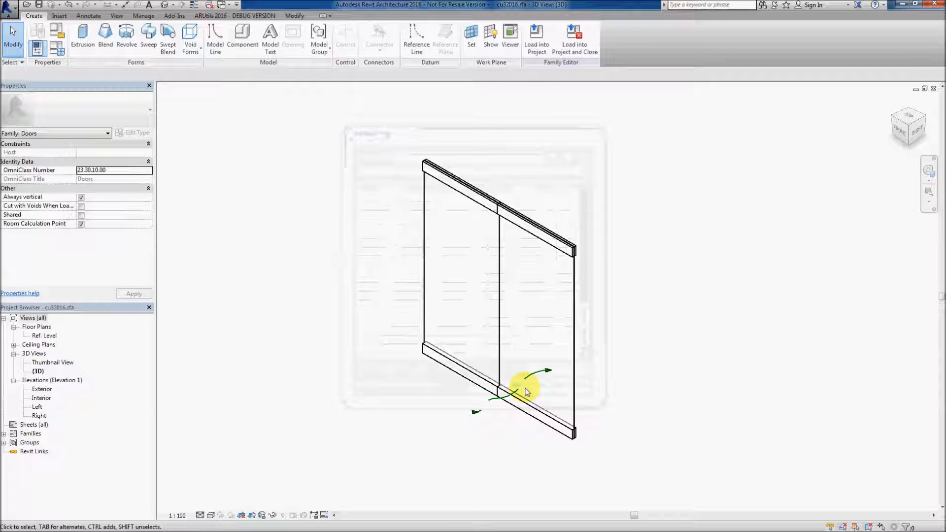
Reopen the Head of the Family dialog from the ARUtils tools
left_click(235, 16)
left_click(301, 31)
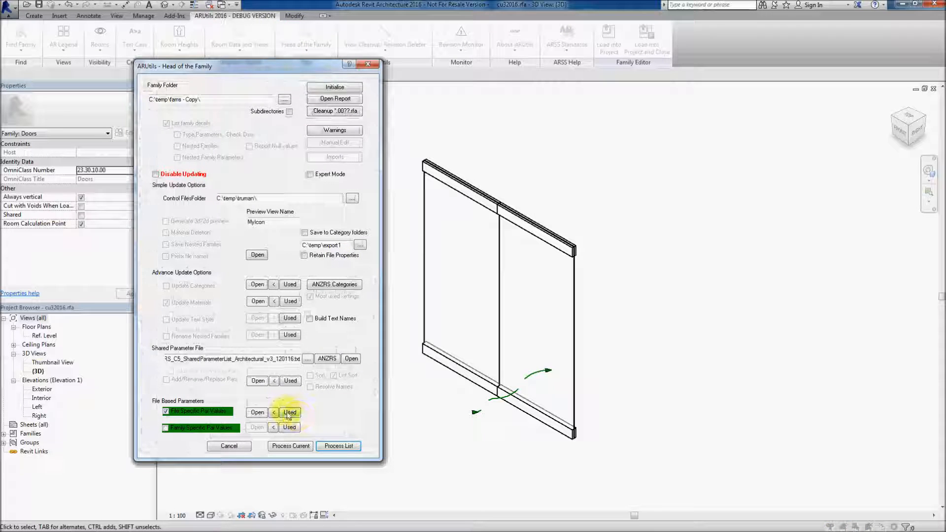
Open the file-specific parameter value control file, add a Manufacturer column set to AR Software Solutions, save and close it
left_click(257, 414)
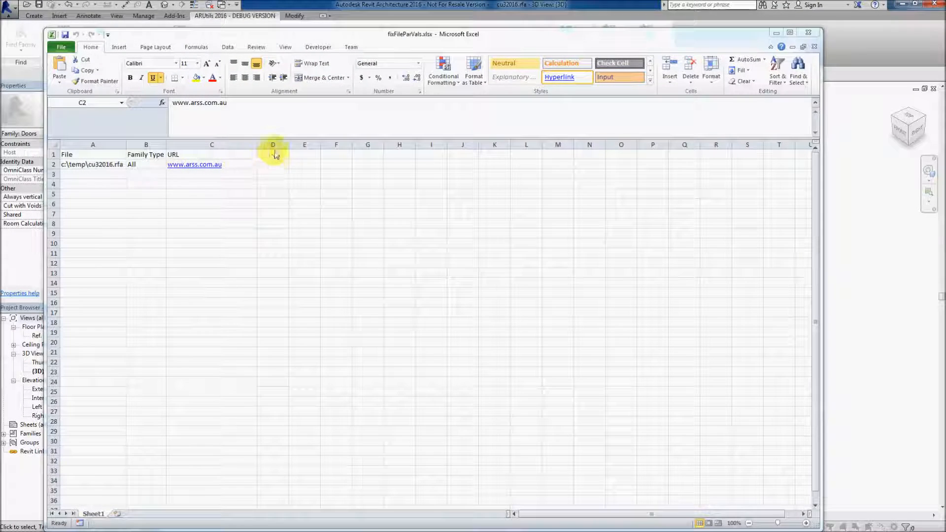
left_click(270, 154)
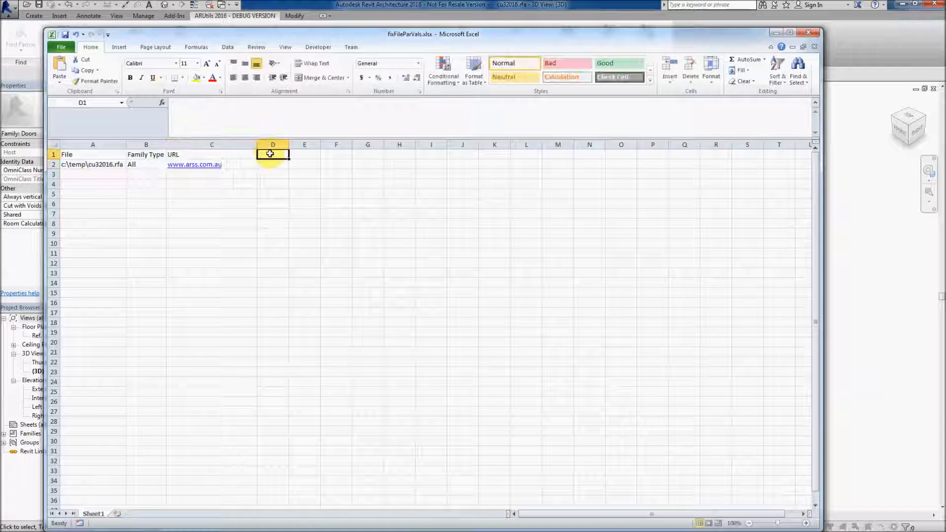
type("Manufacturer")
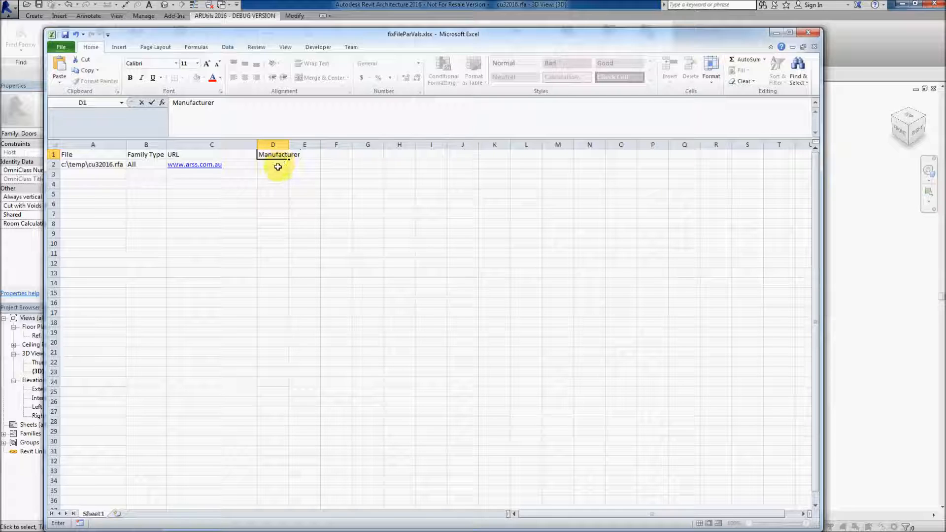
left_click(277, 164)
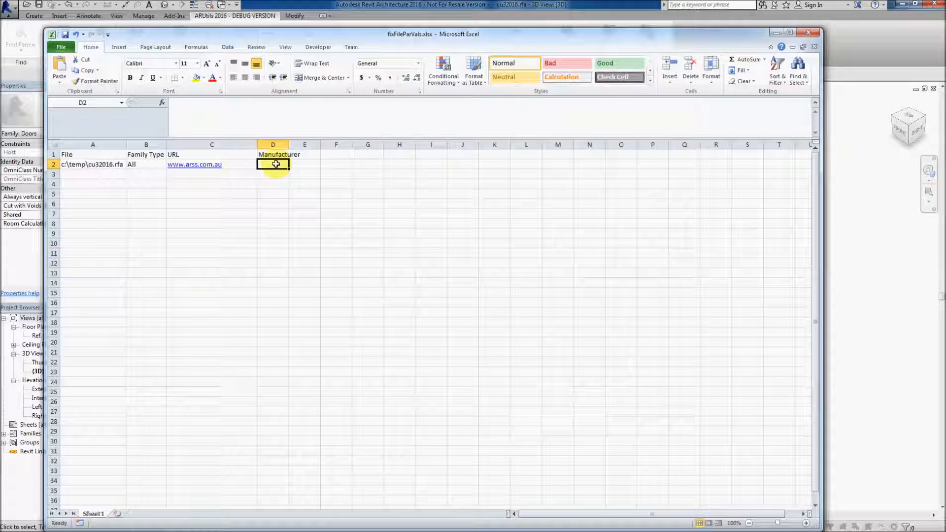
type("AR Software")
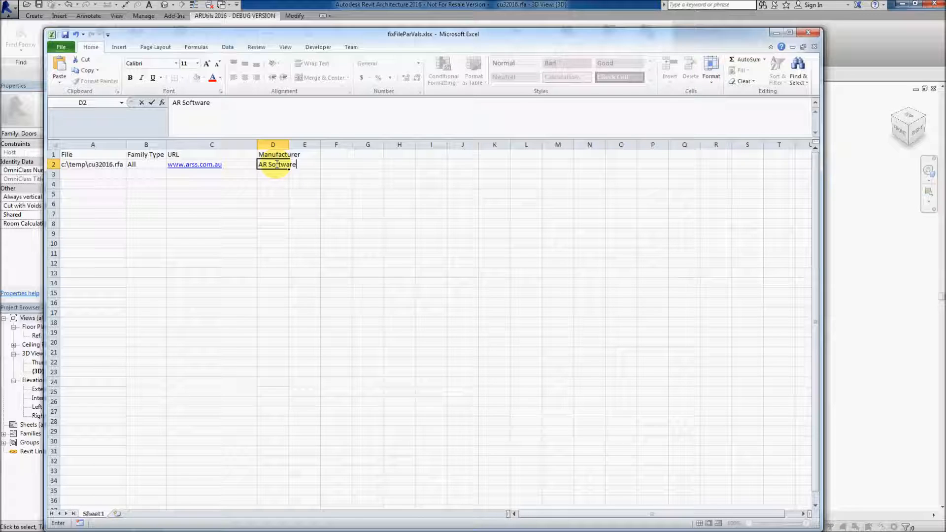
type(" Solutions")
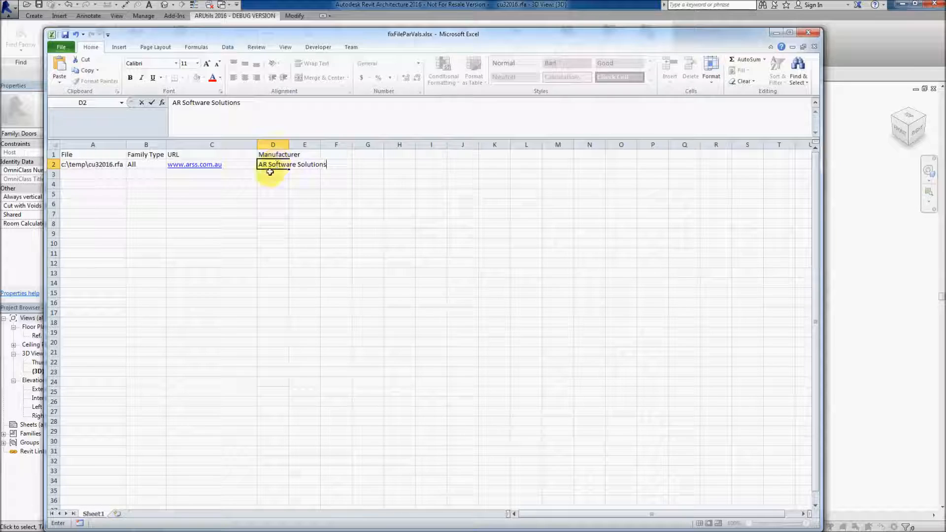
key("Return")
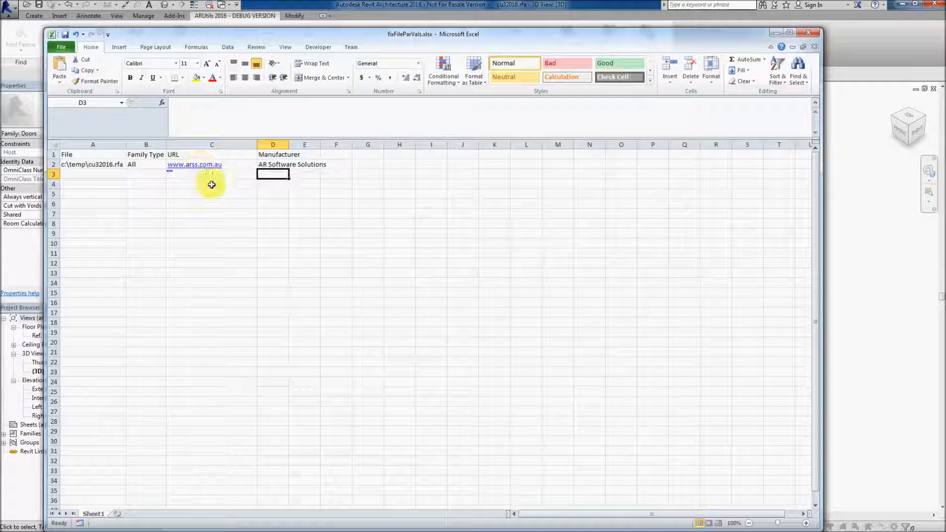
left_click(64, 36)
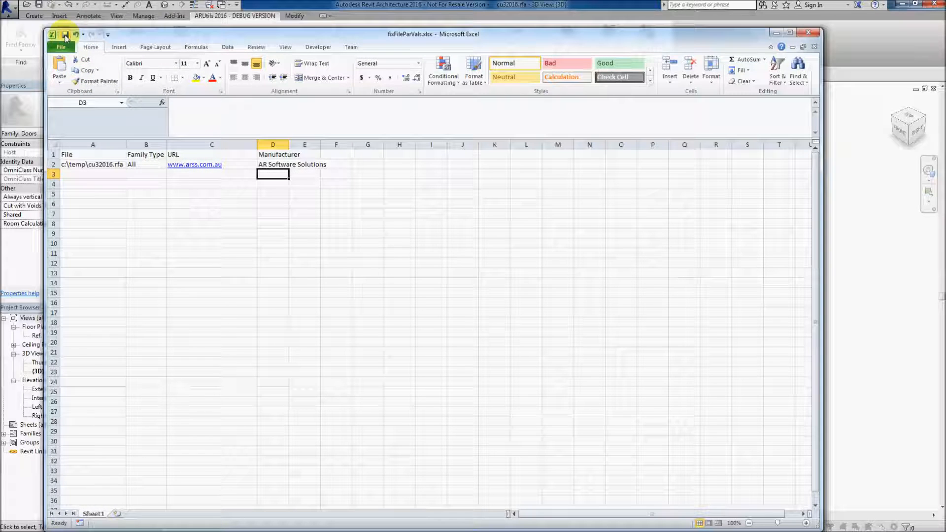
left_click(803, 32)
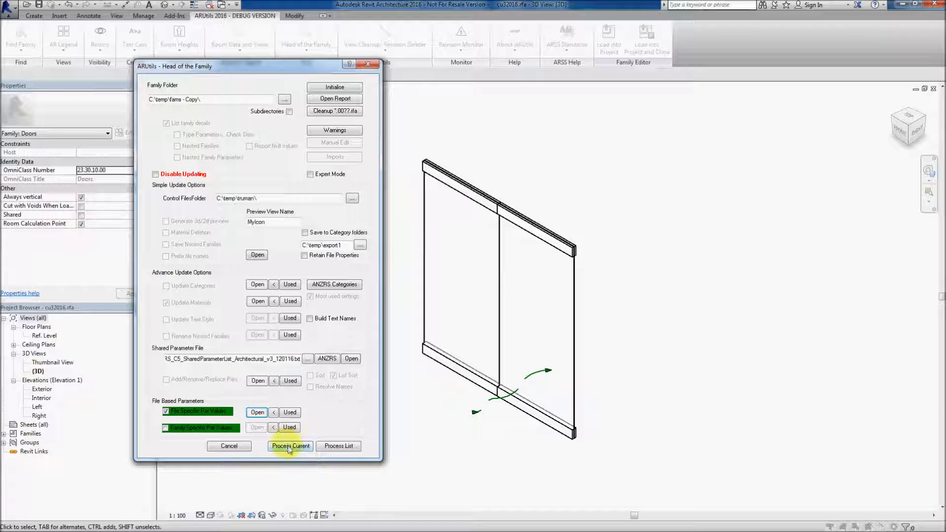
Process the current family with the control file, dismiss the log and notice, and close the utility dialog
left_click(290, 446)
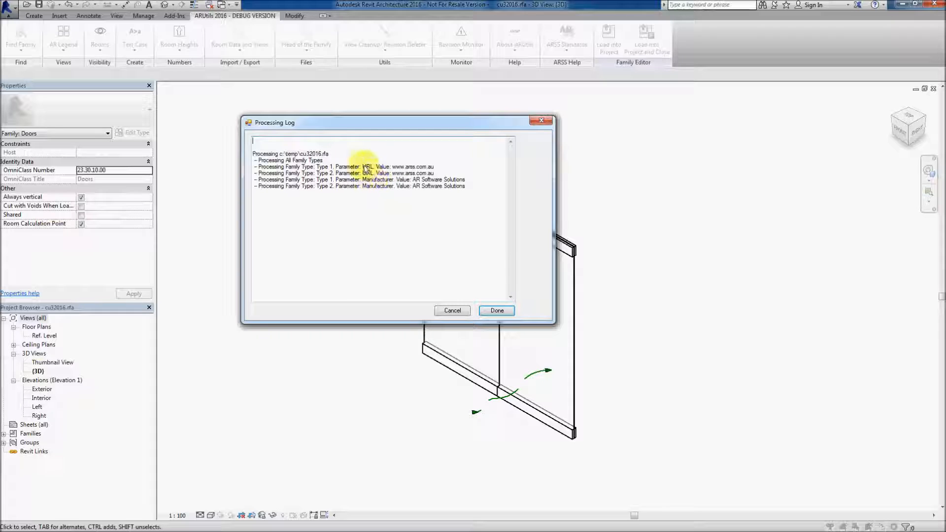
left_click(493, 310)
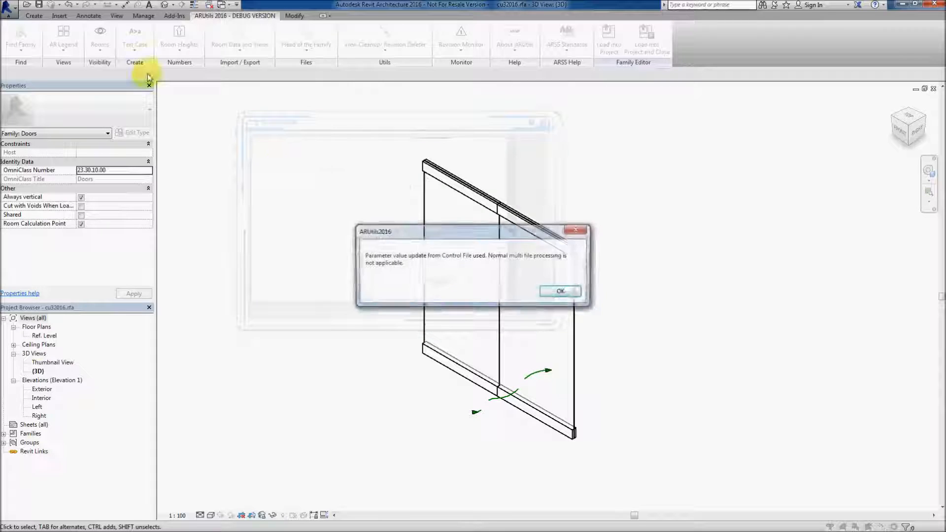
left_click(563, 292)
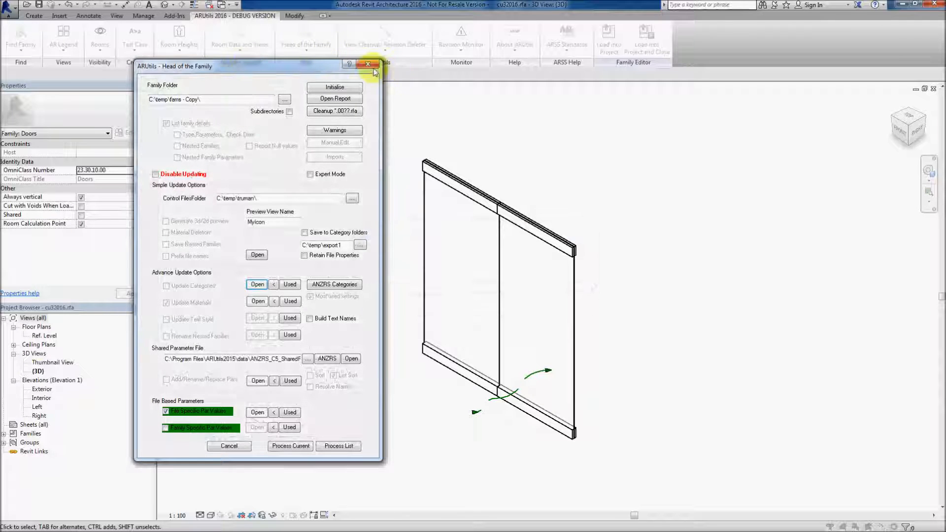
left_click(368, 66)
Open Family Types and inspect the Manufacturer and URL values for Type 2 and Type 1
left_click(34, 15)
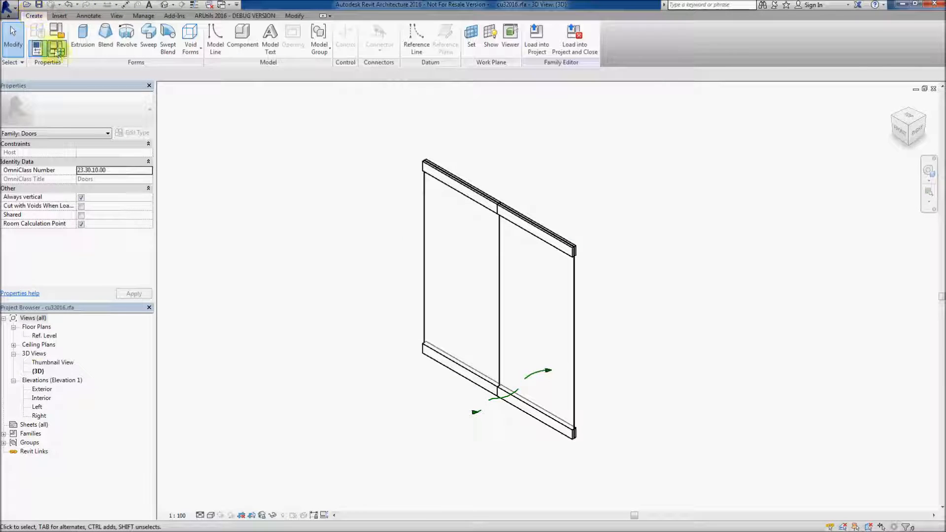
left_click(56, 58)
left_click_drag(587, 236, 593, 345)
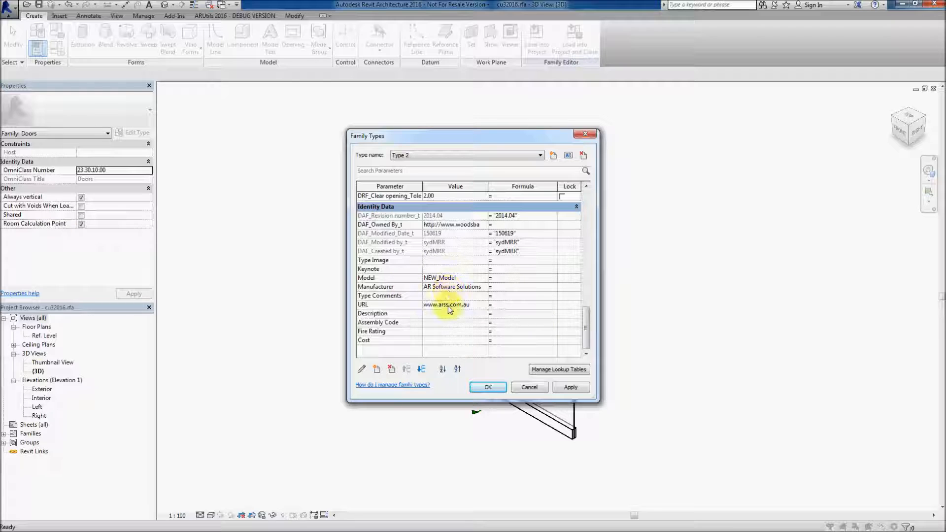
left_click(448, 155)
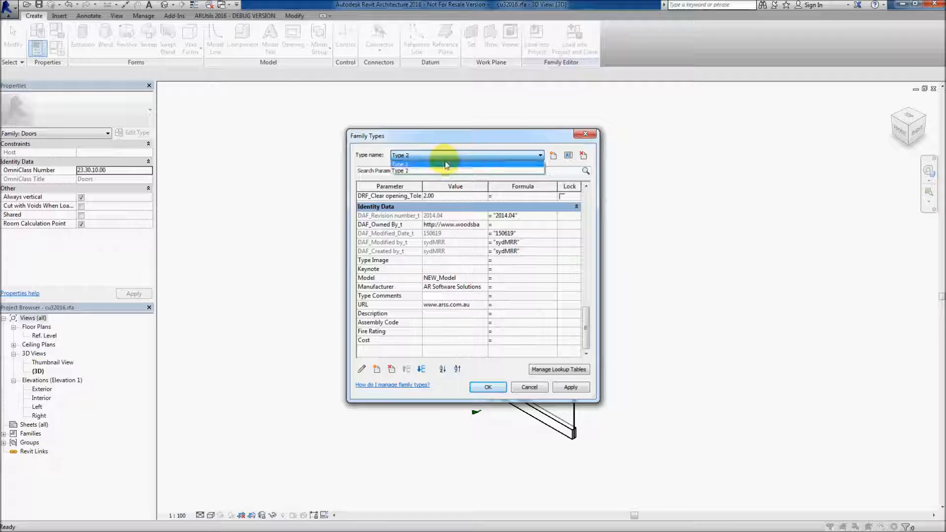
left_click(445, 165)
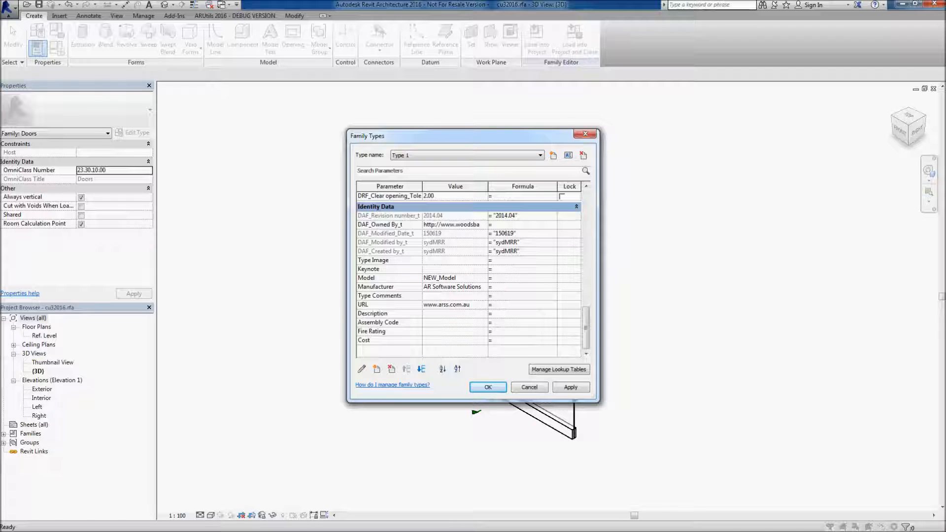
Reopen Head of the Family, turn on Disable Updating, and tick Type Parameters, Check Dims and Report Null values
left_click(226, 16)
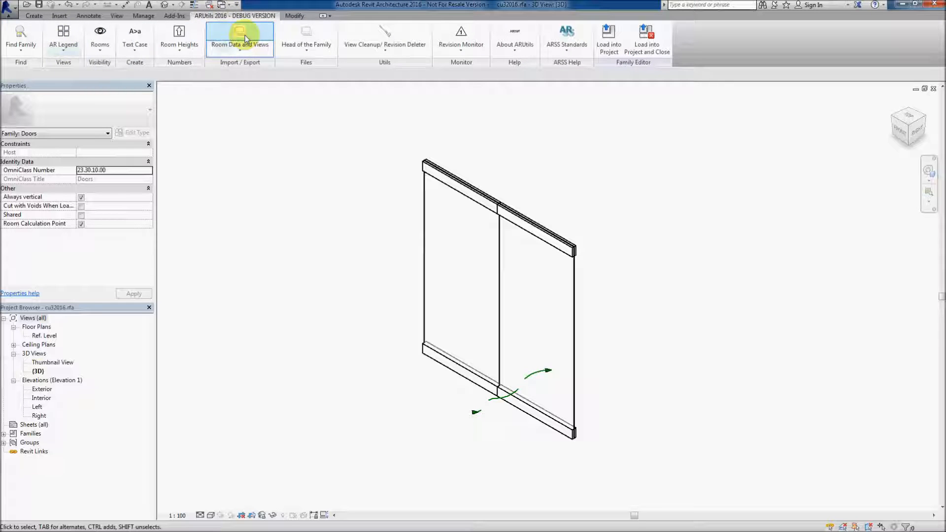
left_click(302, 36)
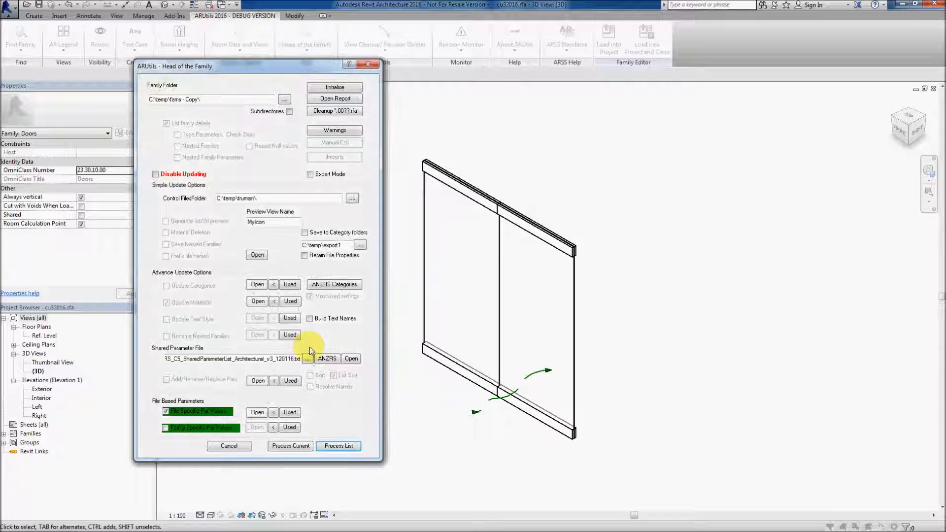
left_click(156, 174)
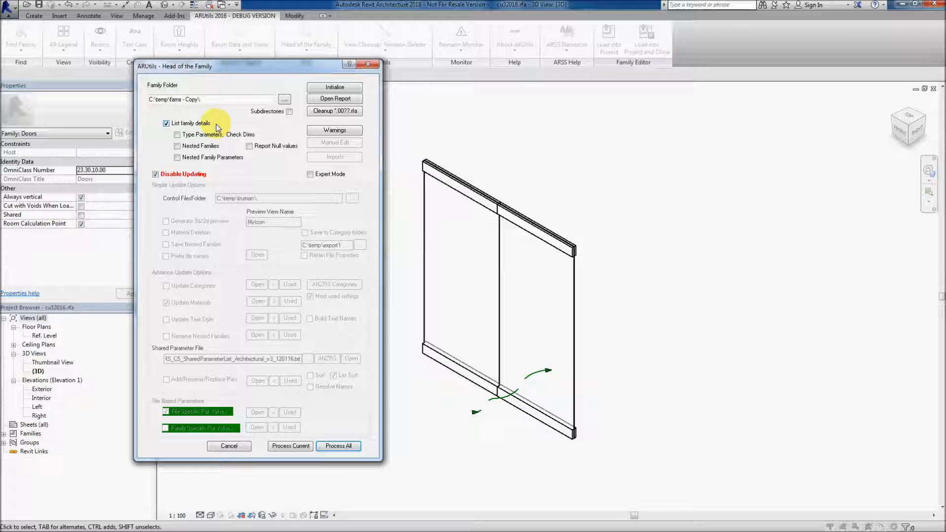
left_click(177, 134)
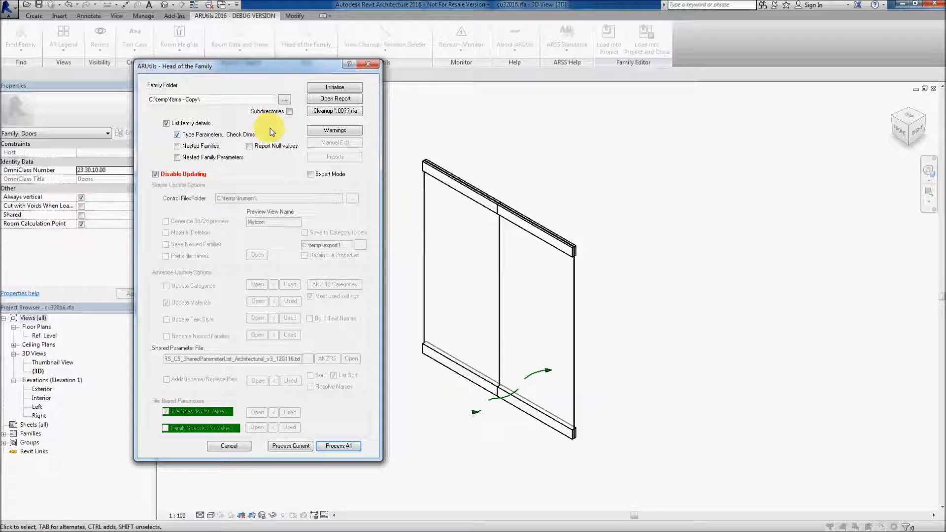
left_click(249, 146)
Initialise the report, deleting the existing families.csv, then process the current family and close the log
left_click(332, 87)
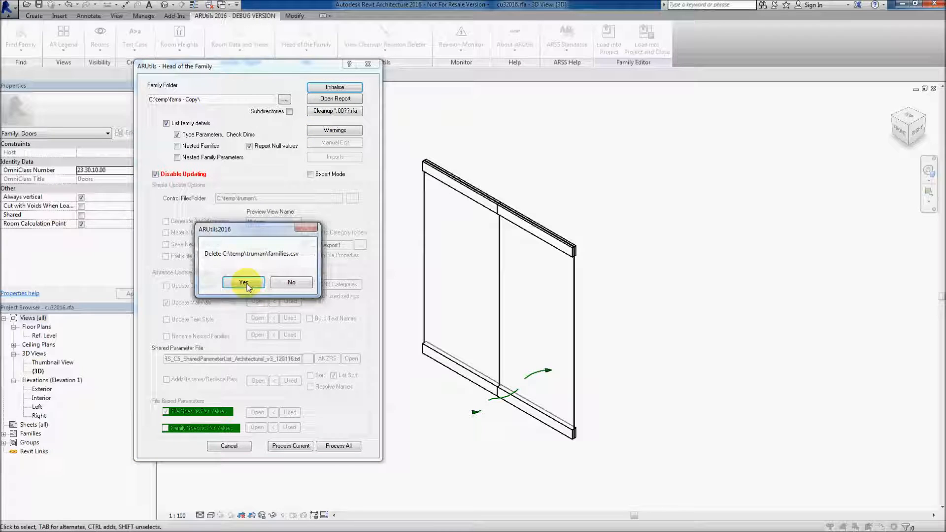
left_click(243, 282)
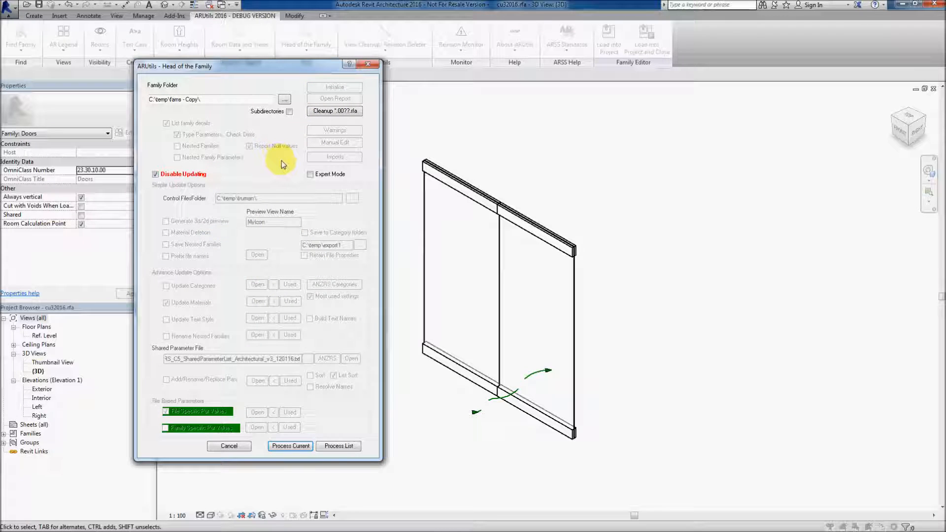
left_click(293, 448)
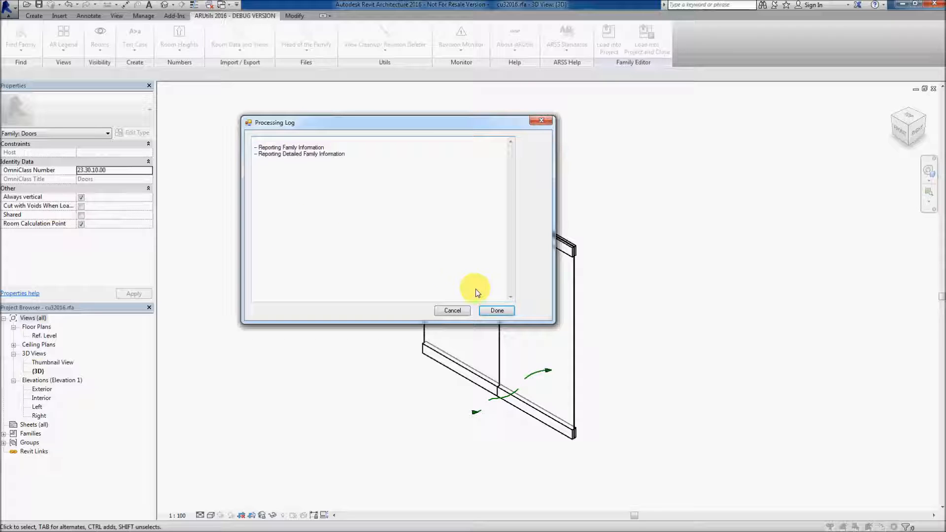
left_click(496, 311)
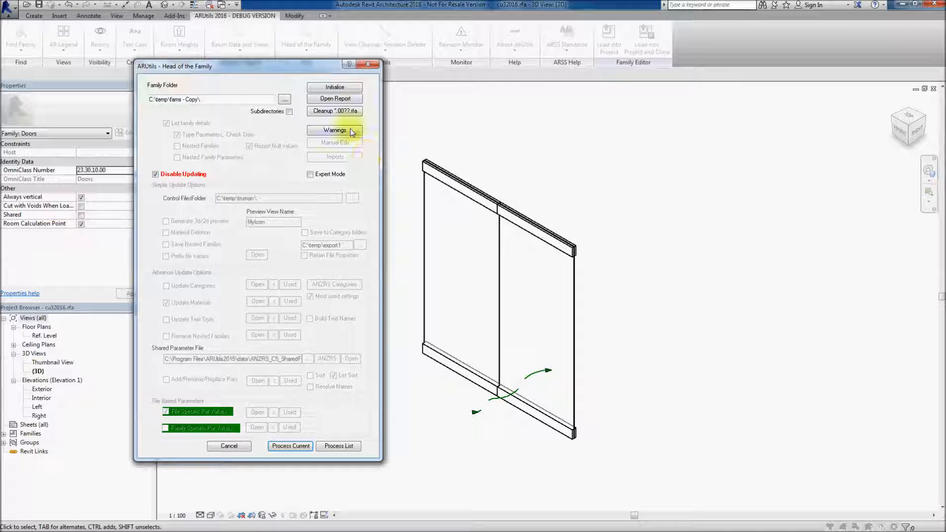
Open the families report spreadsheet, autofit its columns, and review the Type 2 parameter values
left_click(335, 100)
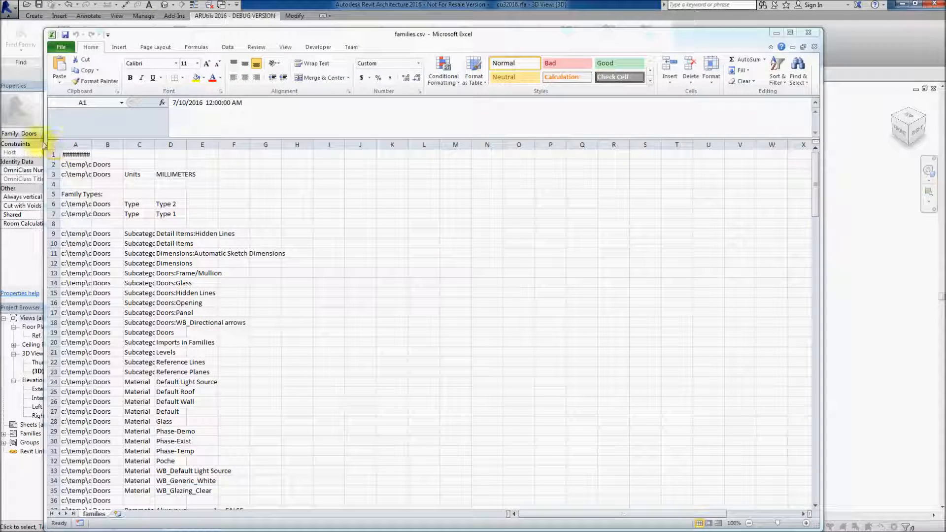
left_click(55, 146)
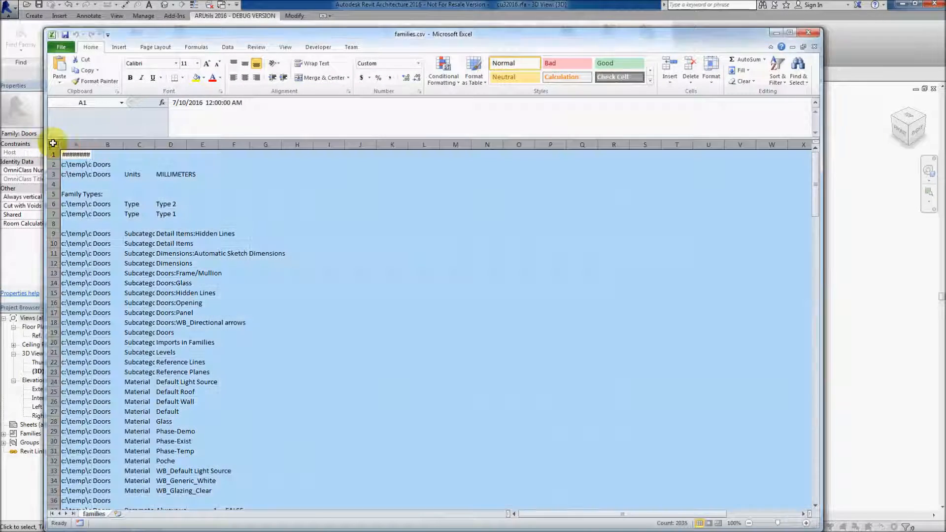
double_click(92, 140)
scroll(271, 365, "down", 10)
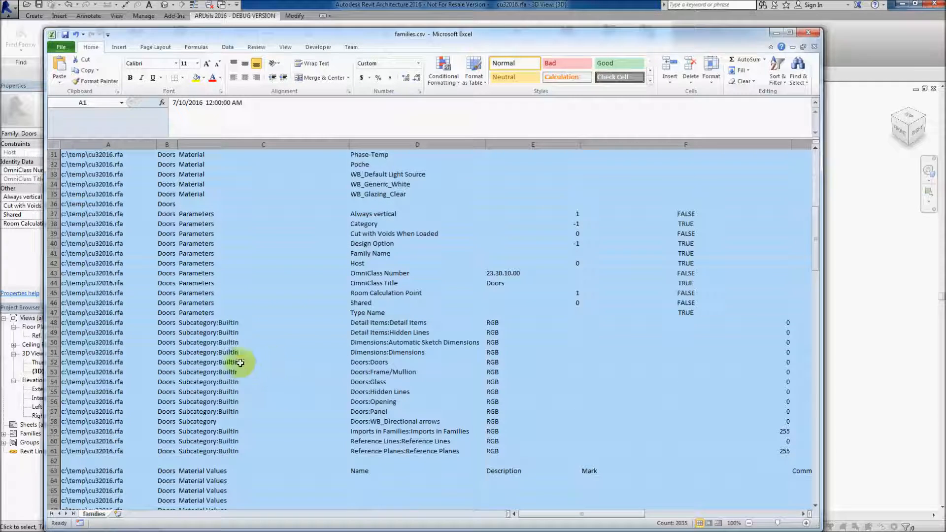
left_click(195, 214)
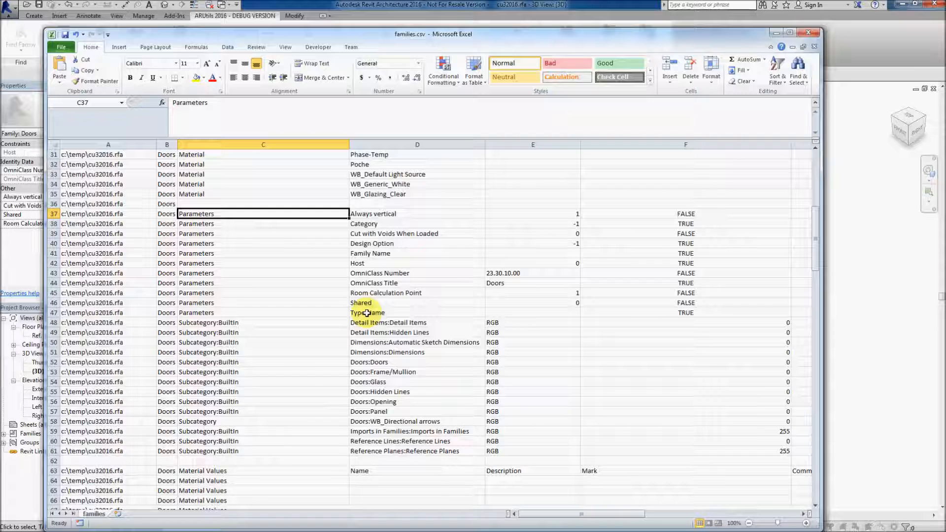
scroll(261, 363, "down", 5)
scroll(261, 363, "down", 6)
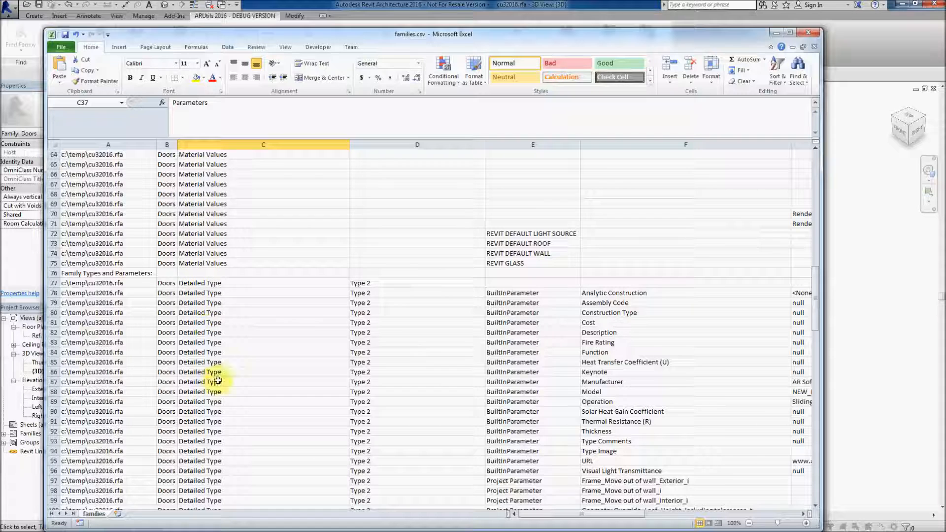
scroll(358, 284, "down", 3)
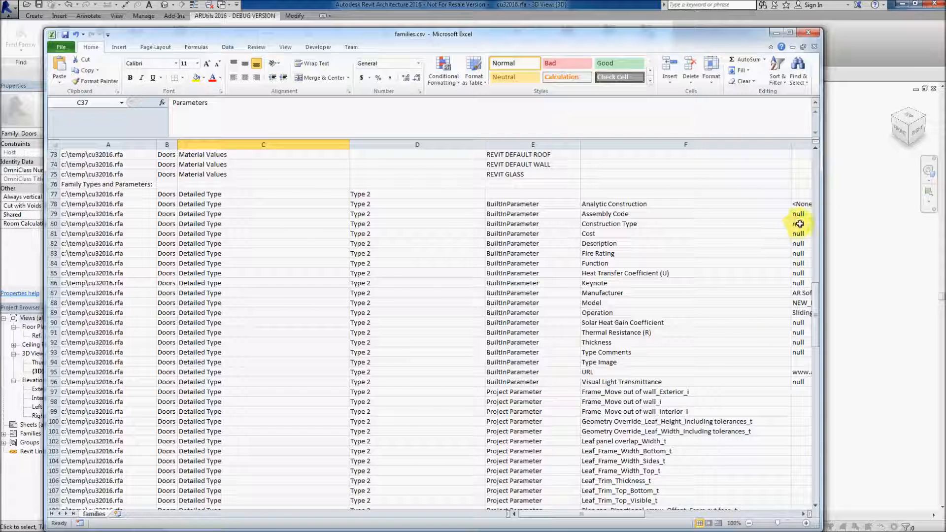
left_click_drag(822, 219, 873, 224)
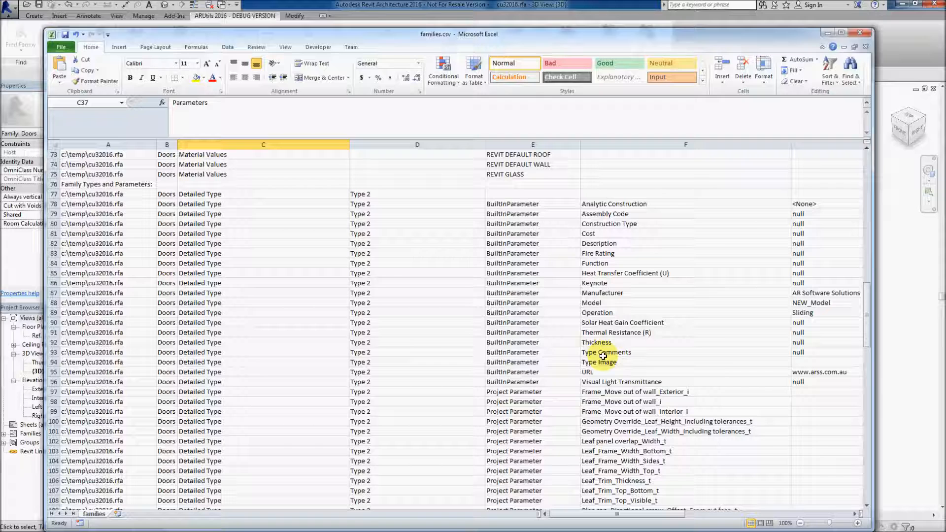
Close the report spreadsheet without saving its changes
left_click(860, 32)
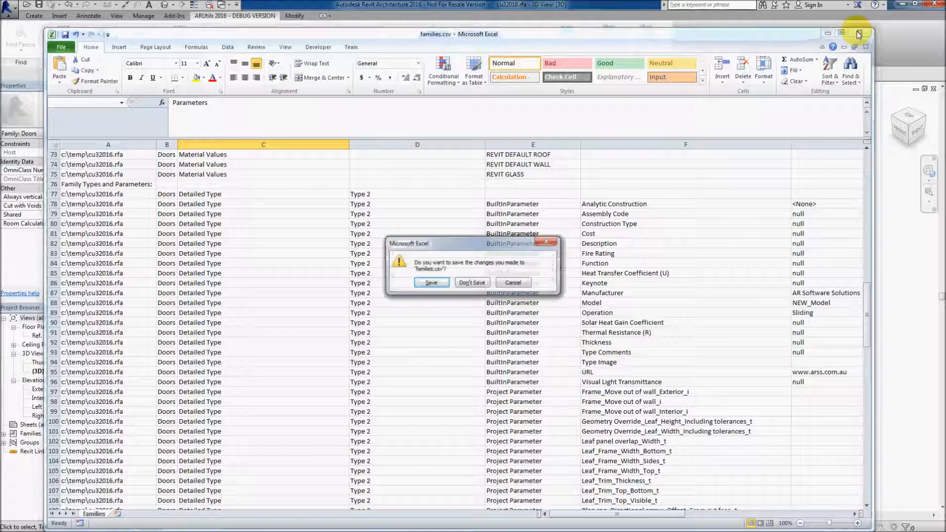
left_click(512, 282)
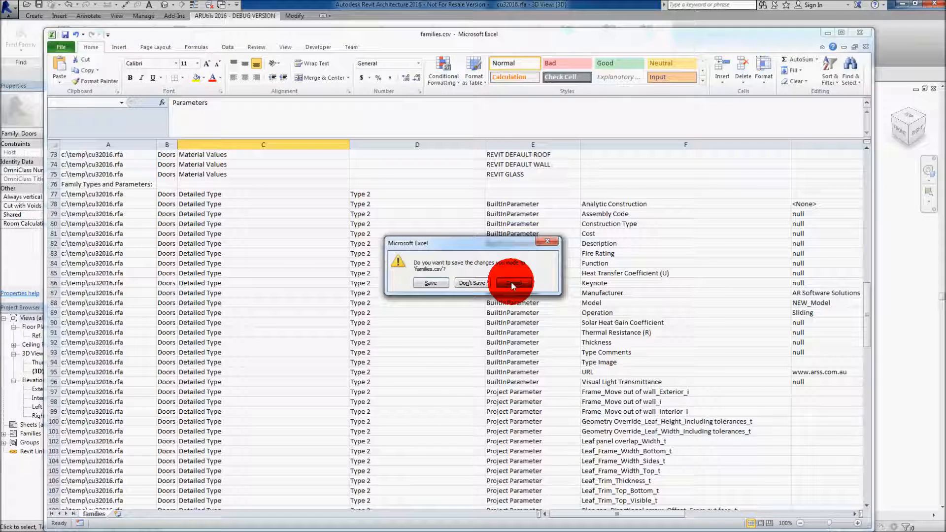
left_click(861, 34)
left_click(475, 279)
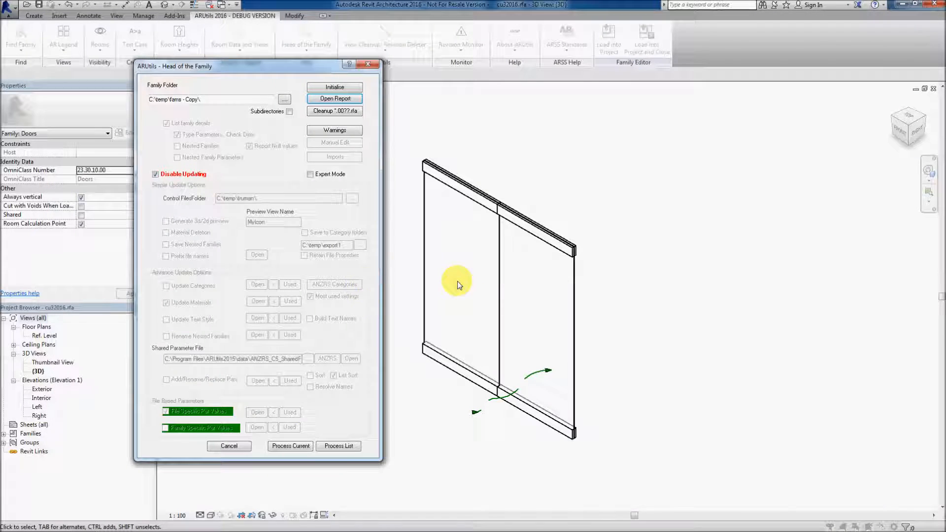
Turn off Disable Updating and regenerate the file-specific parameter values data for files, family types and all parameters
left_click(155, 174)
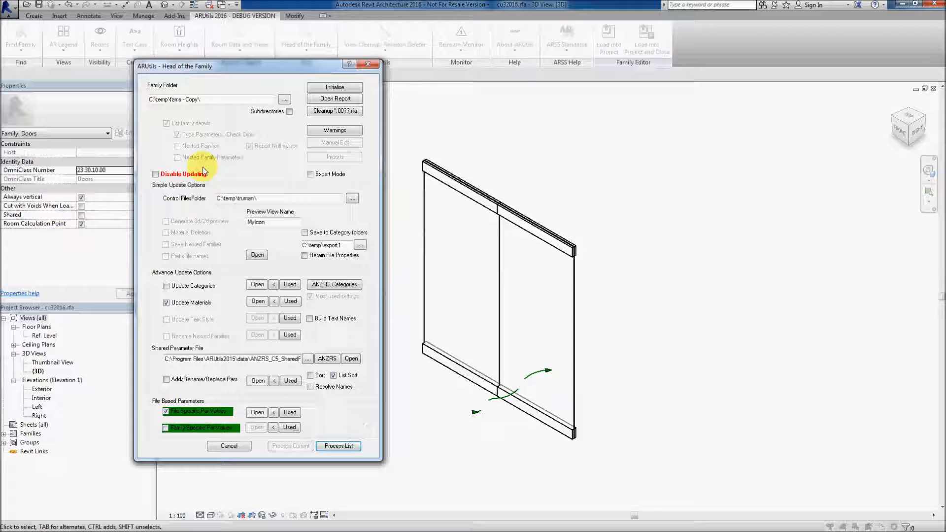
left_click(290, 413)
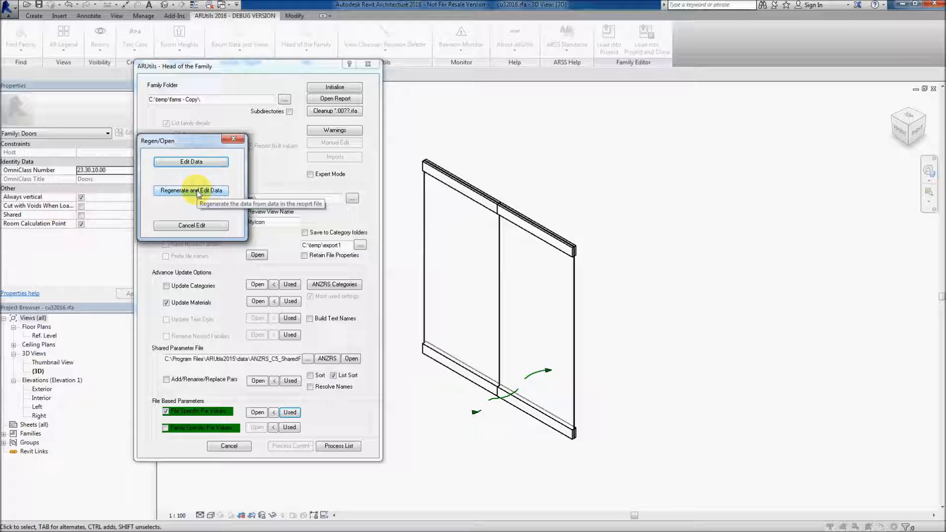
left_click(198, 191)
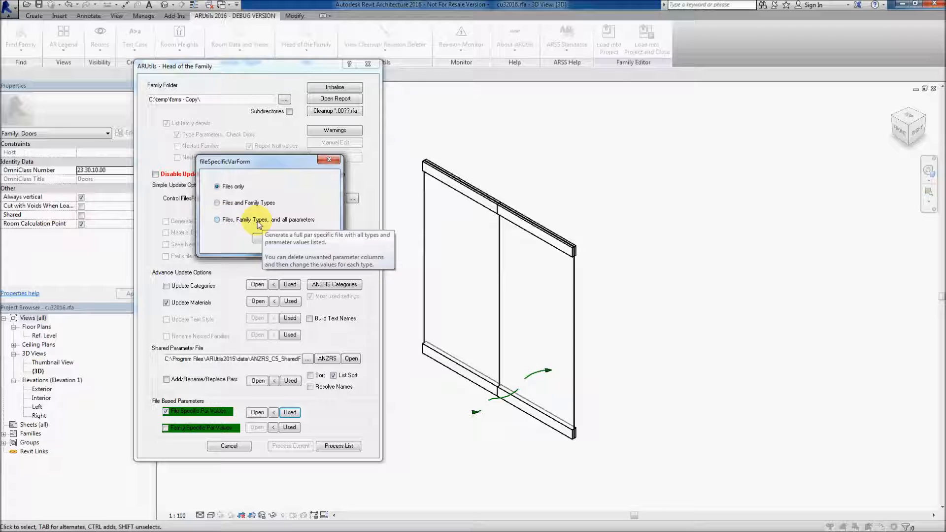
left_click(217, 220)
left_click(310, 238)
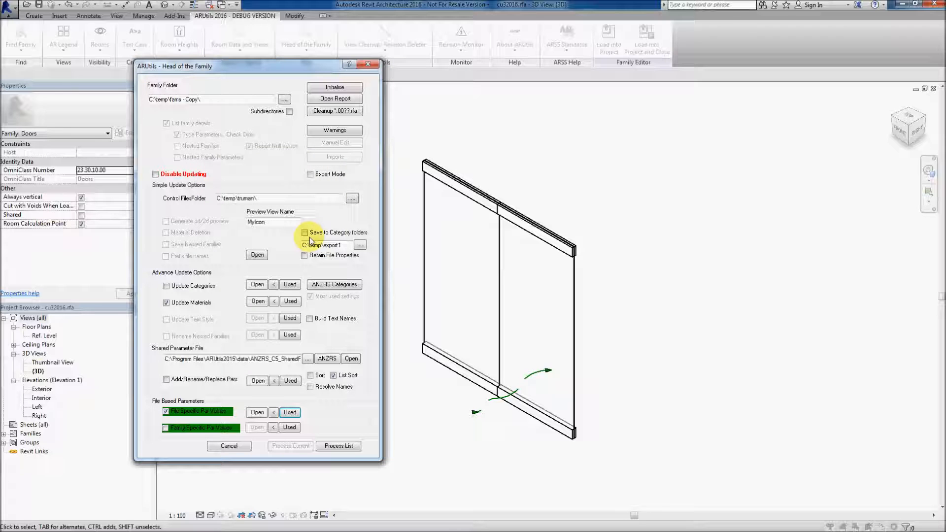
Add Description, Fire Rating and Manufacturer to the active parameters alongside Model and URL, and confirm
left_click_drag(0, 126, 245, 134)
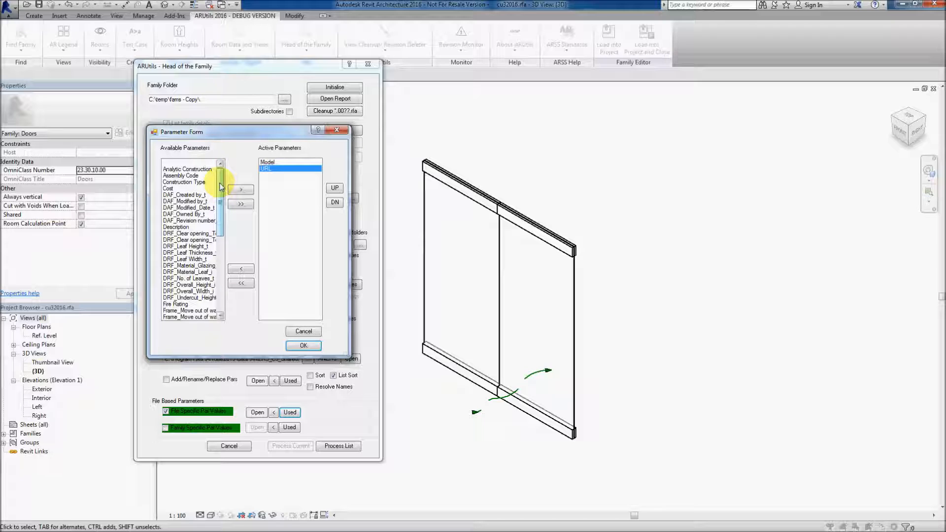
left_click_drag(180, 227, 262, 169)
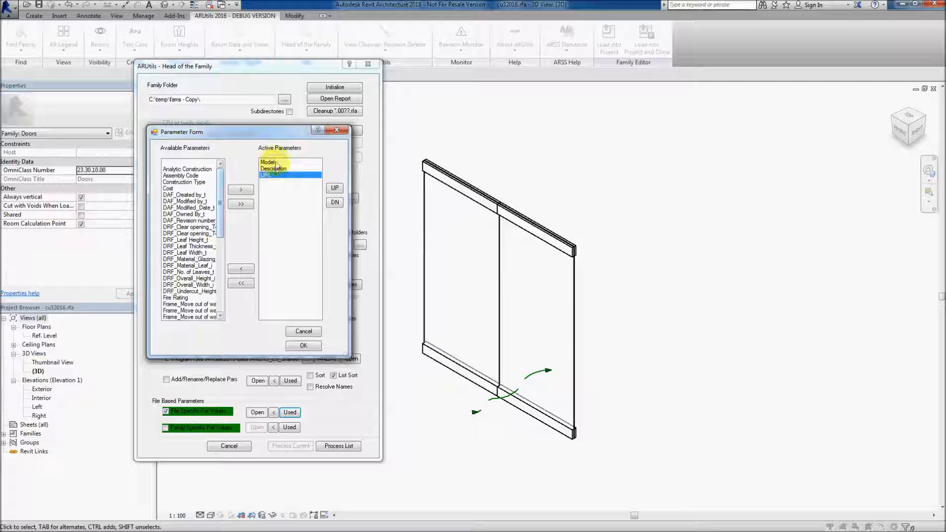
left_click_drag(220, 202, 218, 238)
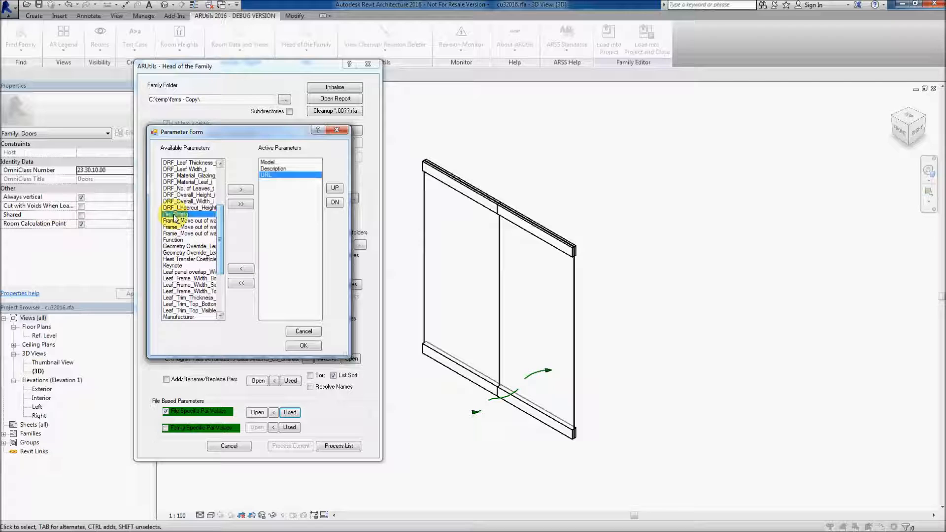
double_click(194, 215)
scroll(215, 232, "down", 4)
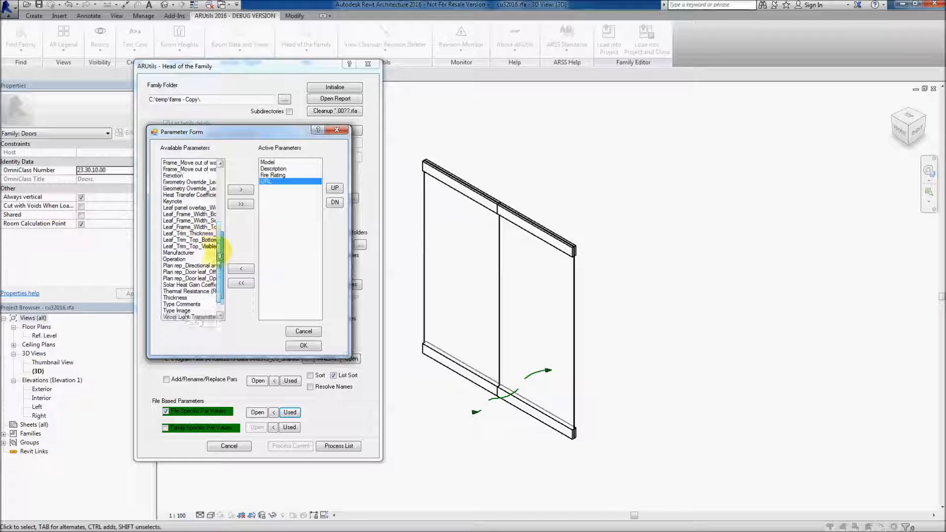
double_click(183, 246)
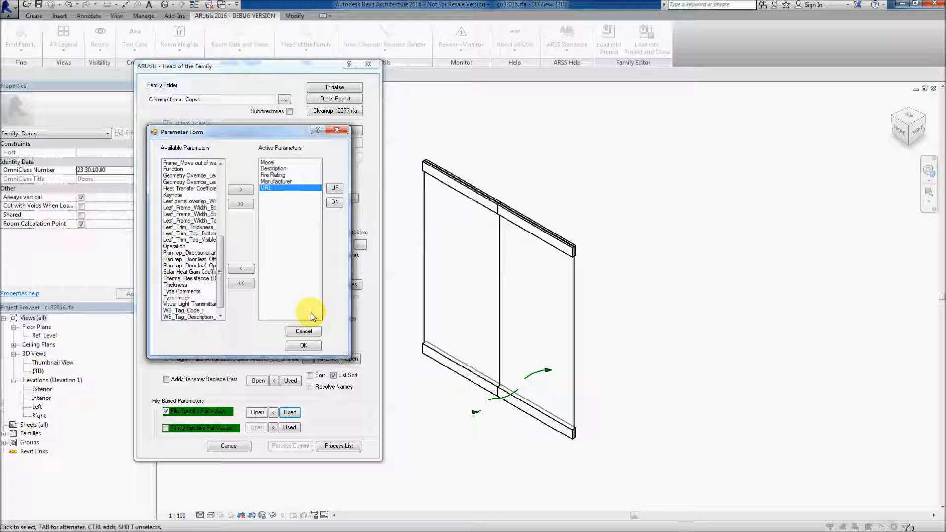
left_click(303, 347)
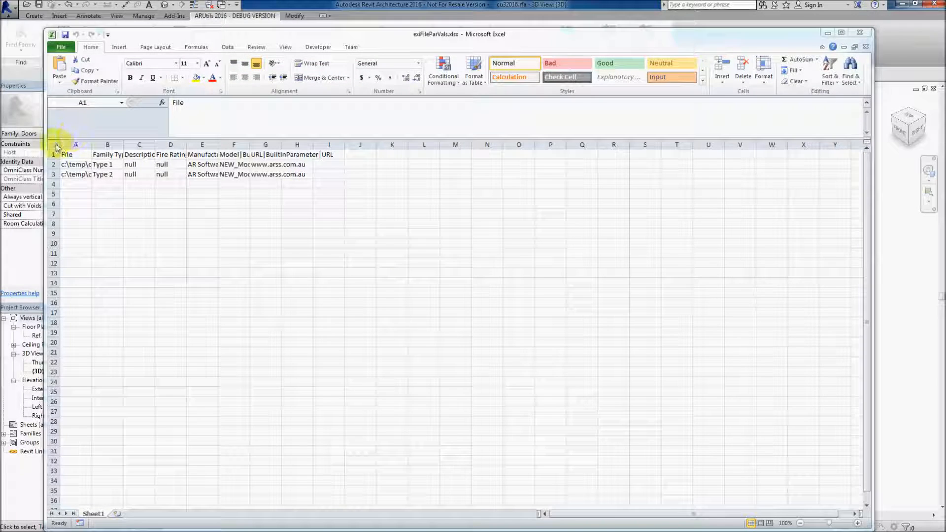
Autofit all columns of the exFileParVals control spreadsheet and review its column headers
left_click(56, 146)
double_click(92, 145)
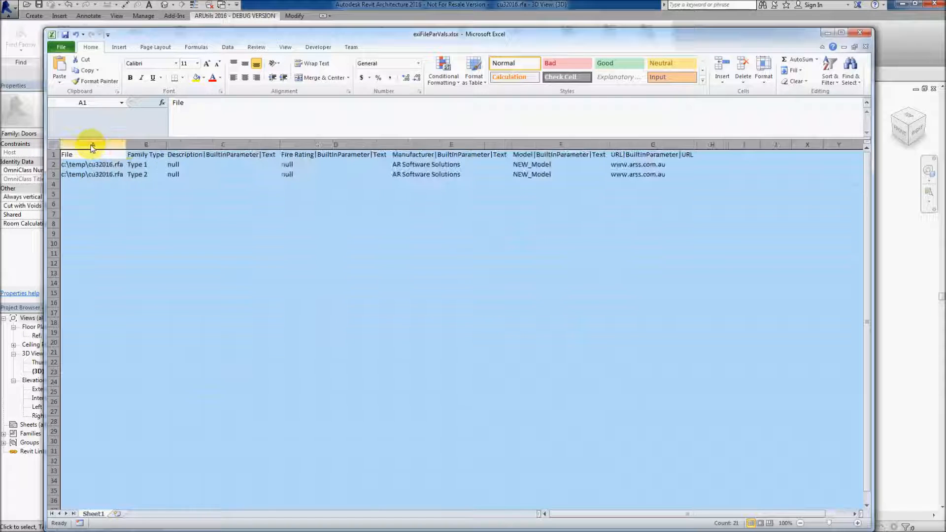
left_click(147, 166)
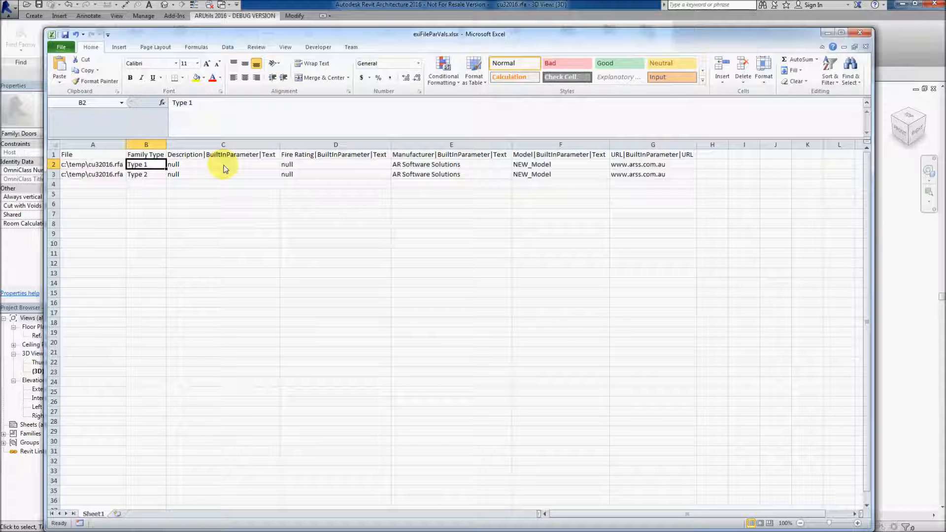
left_click(178, 156)
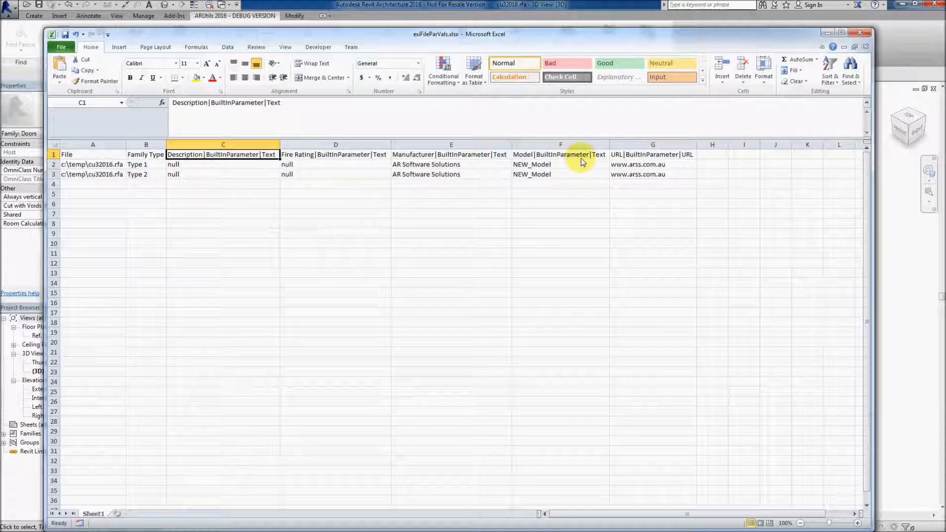
Set the Fire Rating to 1 Hour for Type 1 and 2 Hour for Type 2
left_click(301, 166)
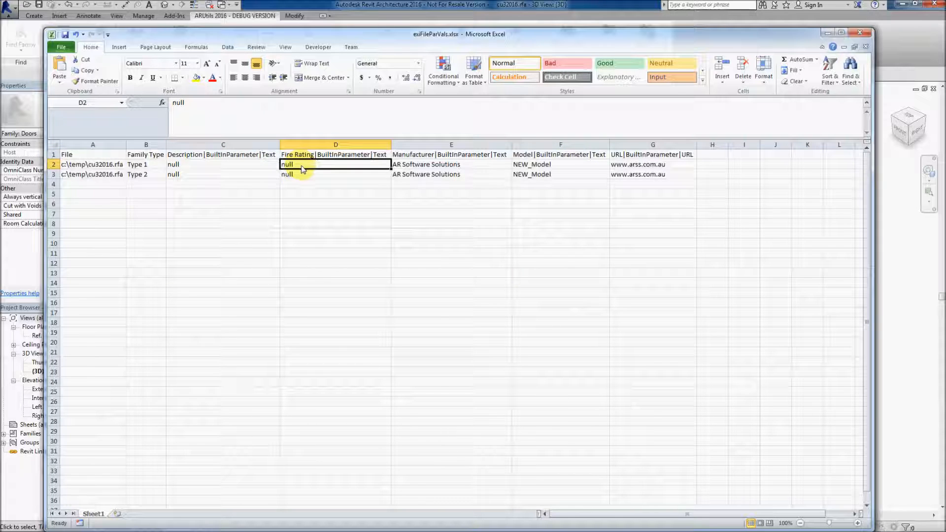
type("1 Hour")
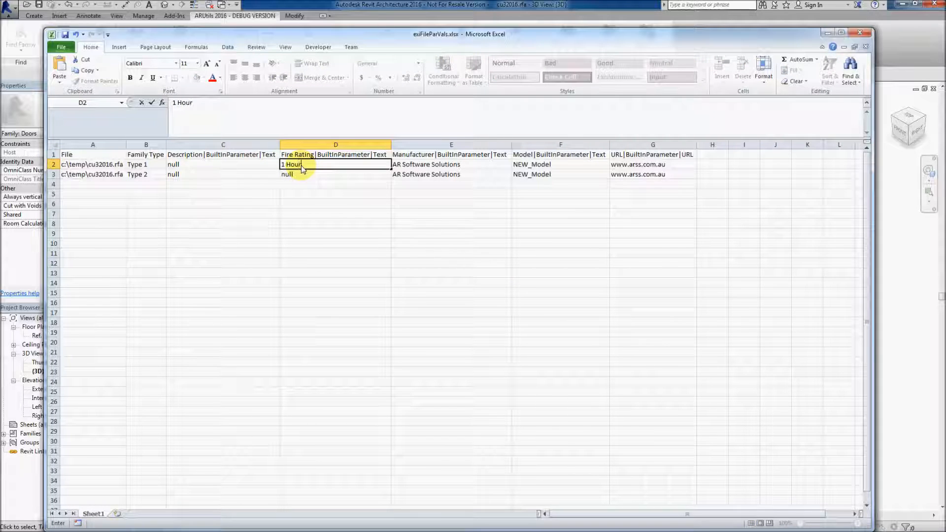
left_click(307, 176)
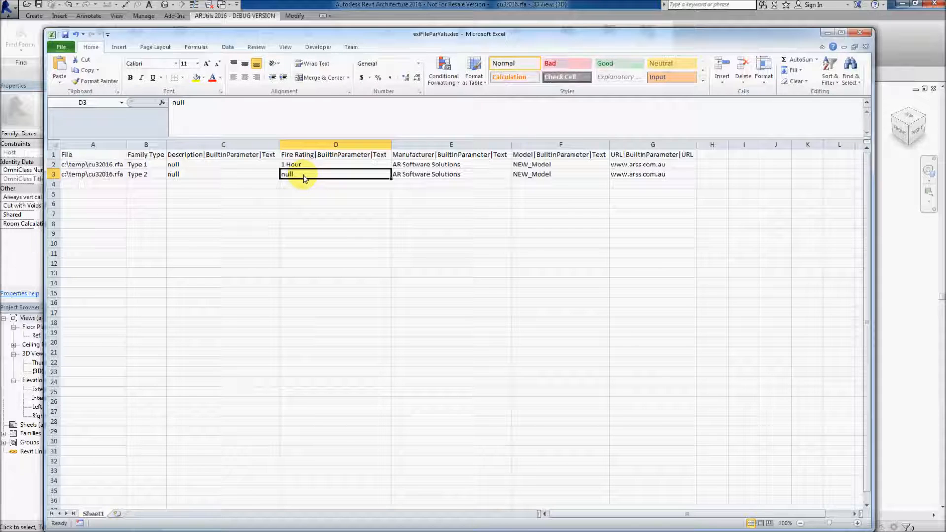
type("2 Hour")
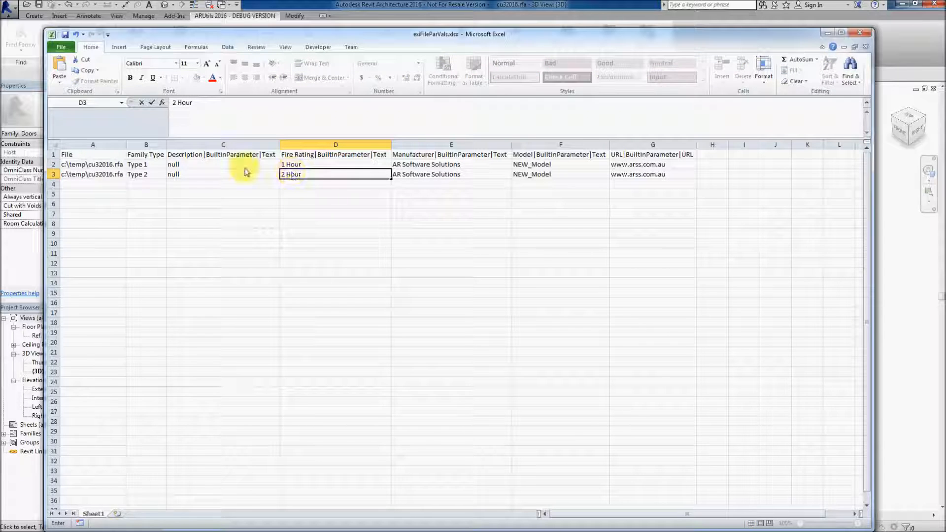
Set Type 1's Description to My Door Type 1, fill it down to Type 2, and close the spreadsheet
left_click(212, 169)
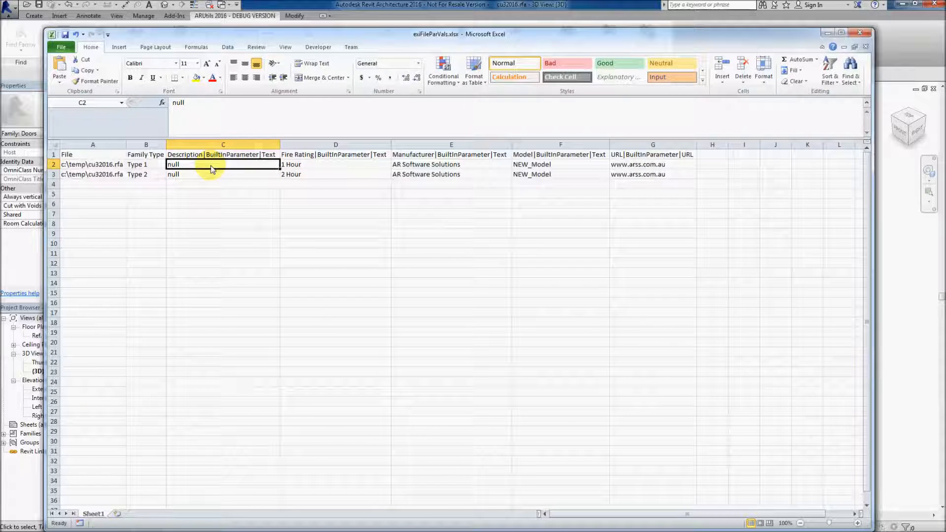
type("My Door Type 1")
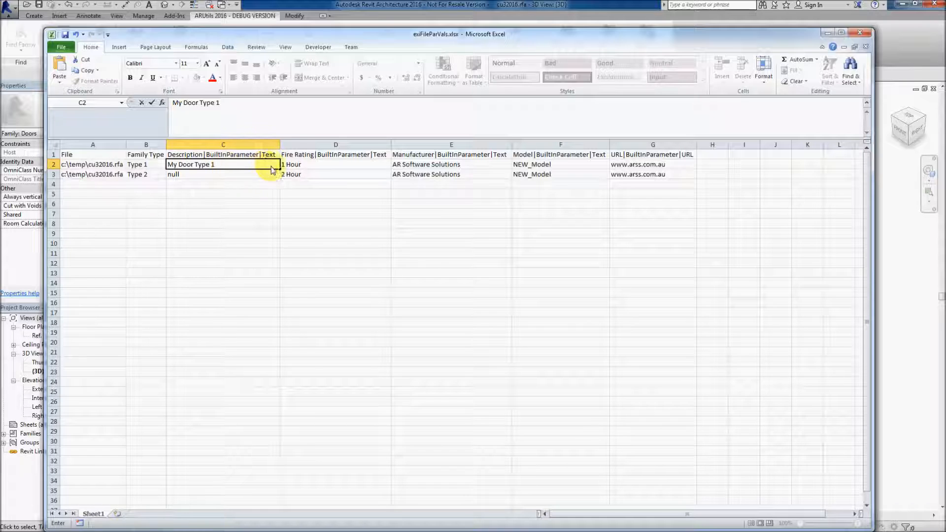
left_click_drag(279, 181, 280, 180)
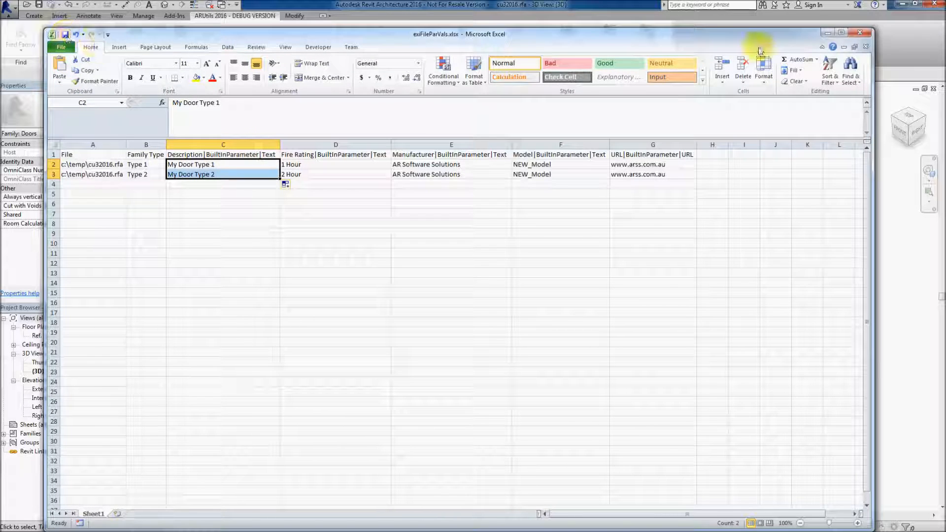
left_click(859, 33)
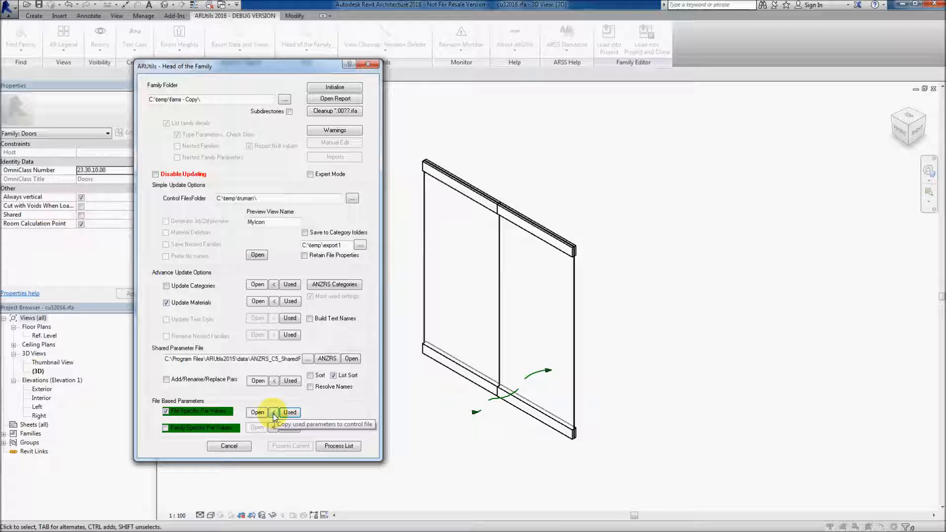
Copy the used parameters to the control file, overwriting the existing one
left_click(274, 414)
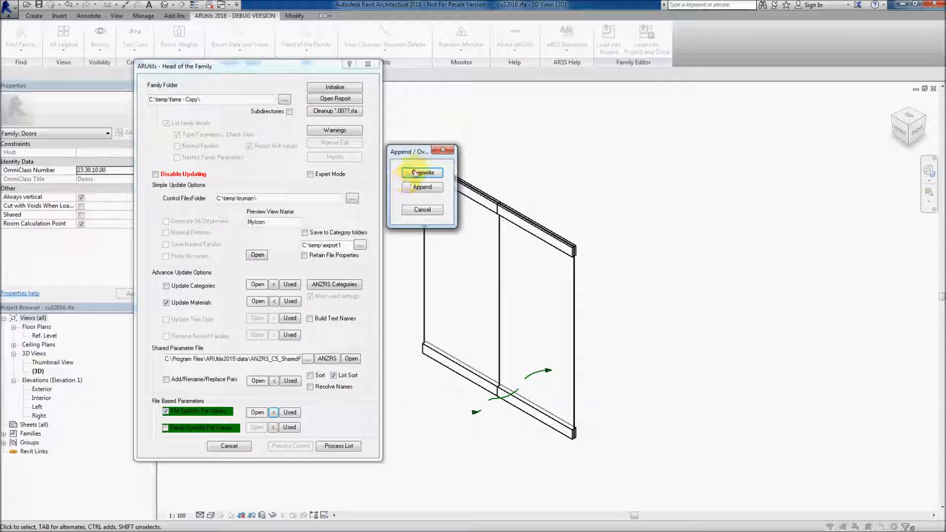
left_click(420, 173)
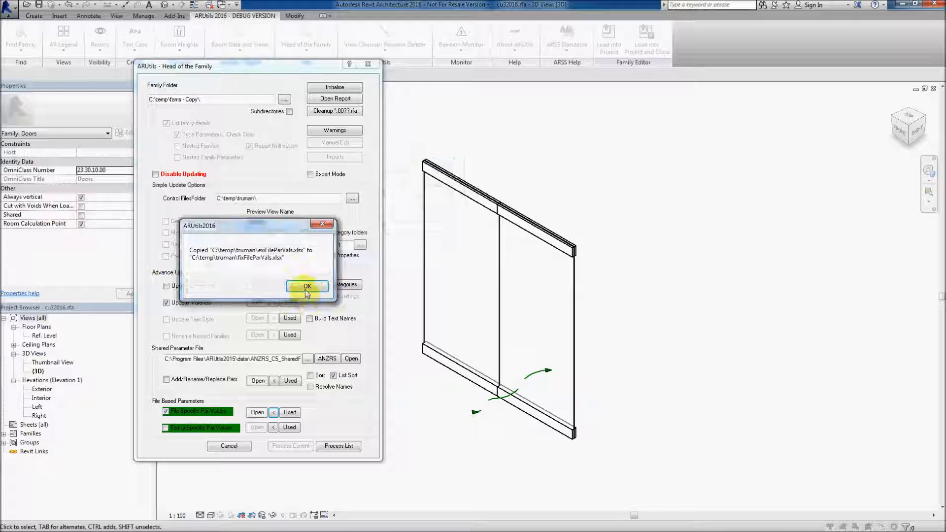
left_click(305, 290)
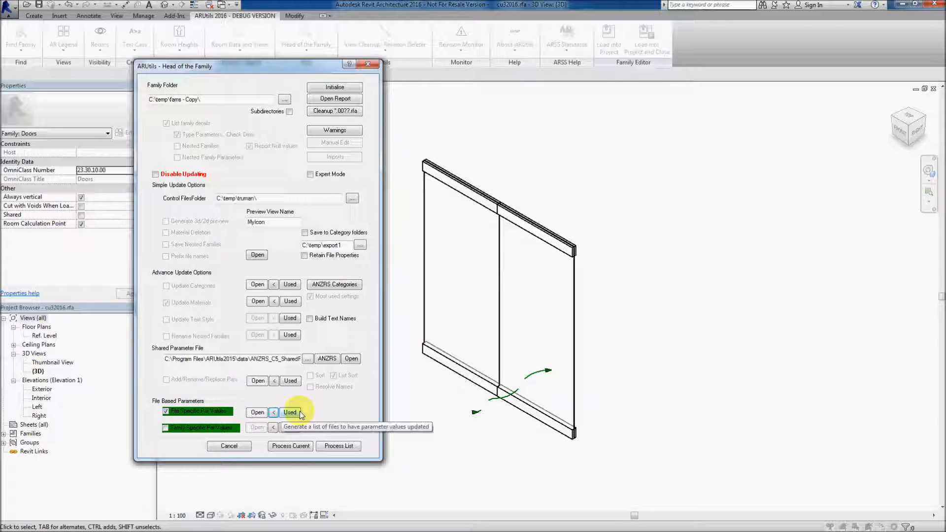
Process the current family with the control file values, then close the log and Head of the Family
left_click(293, 446)
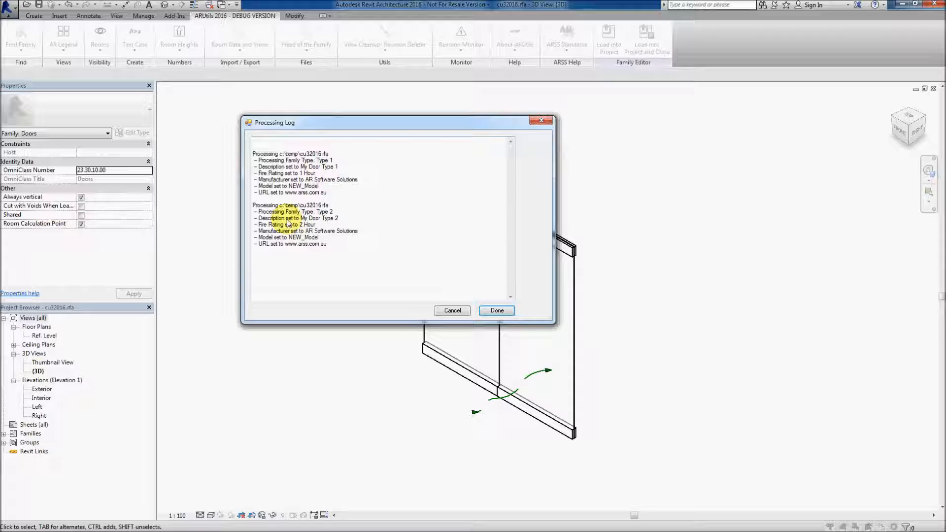
left_click(497, 311)
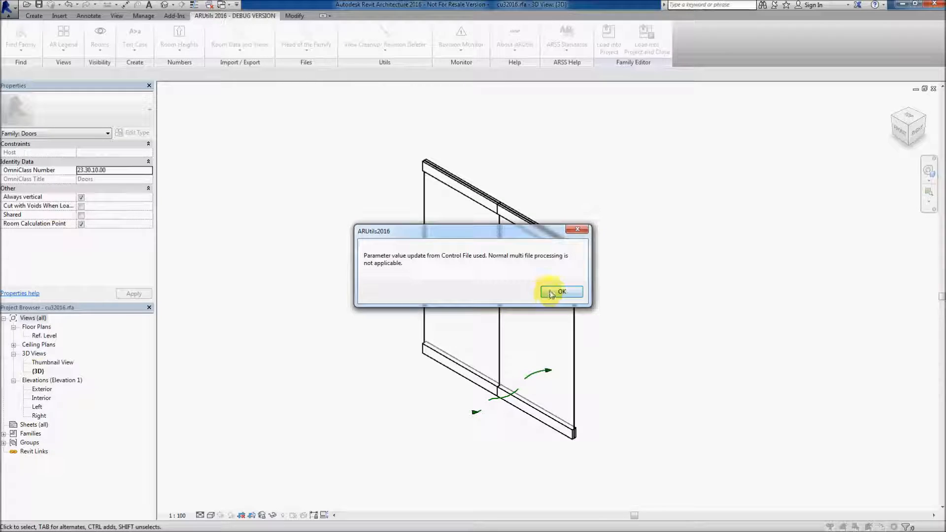
left_click(552, 293)
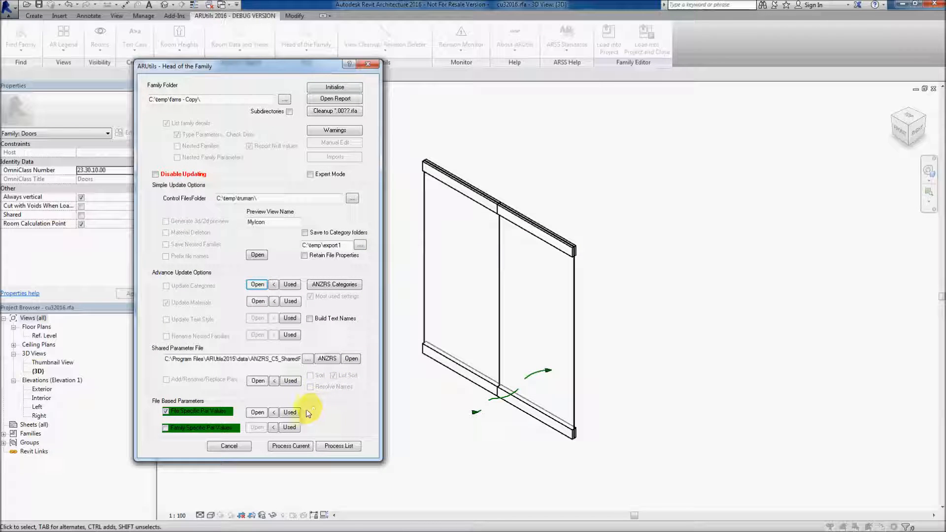
left_click(368, 65)
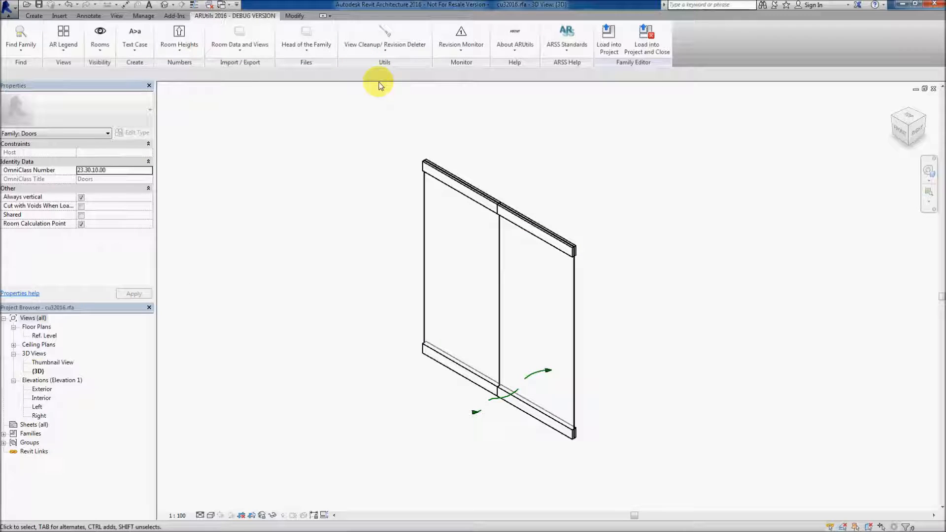
Open Family Types and review the Type 2 parameter values
left_click(34, 15)
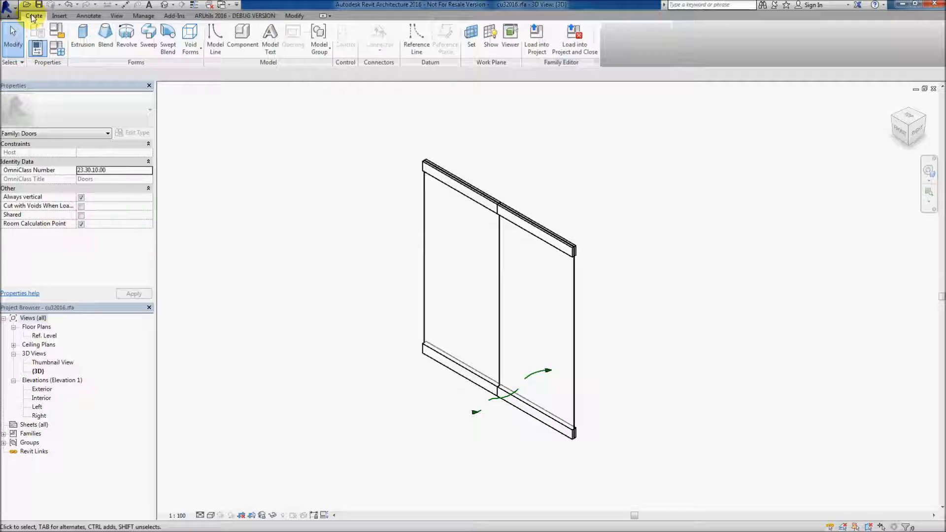
left_click(38, 48)
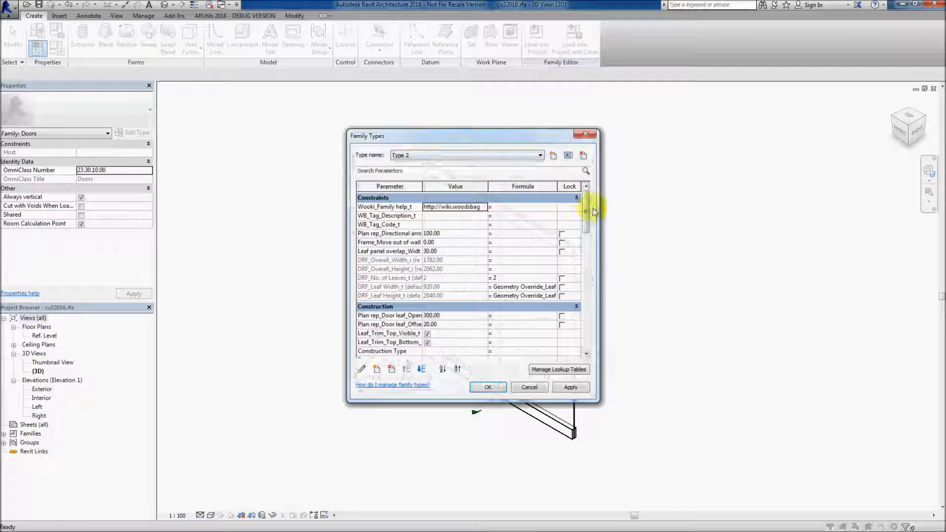
left_click_drag(586, 210, 587, 333)
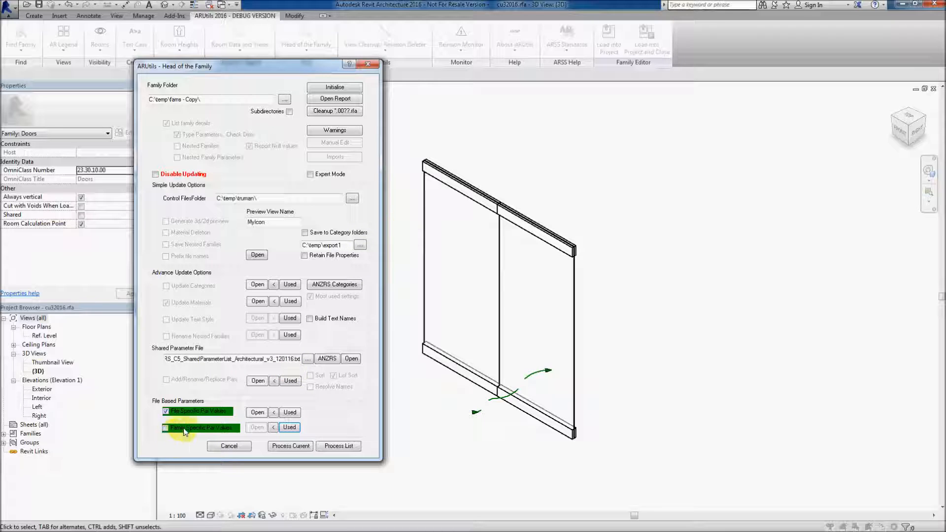
Cancel Head of the Family and open the Family Category and Parameters dialog
mouse_move(211, 433)
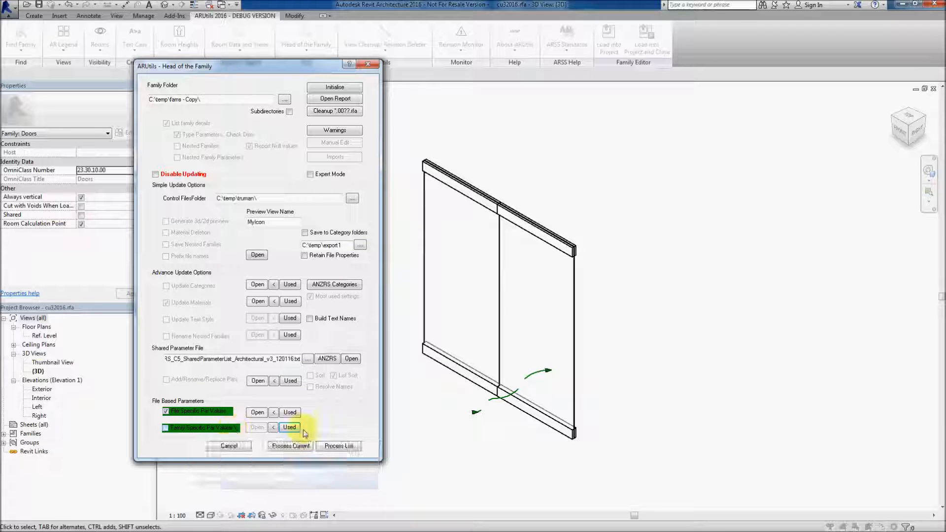
left_click(230, 446)
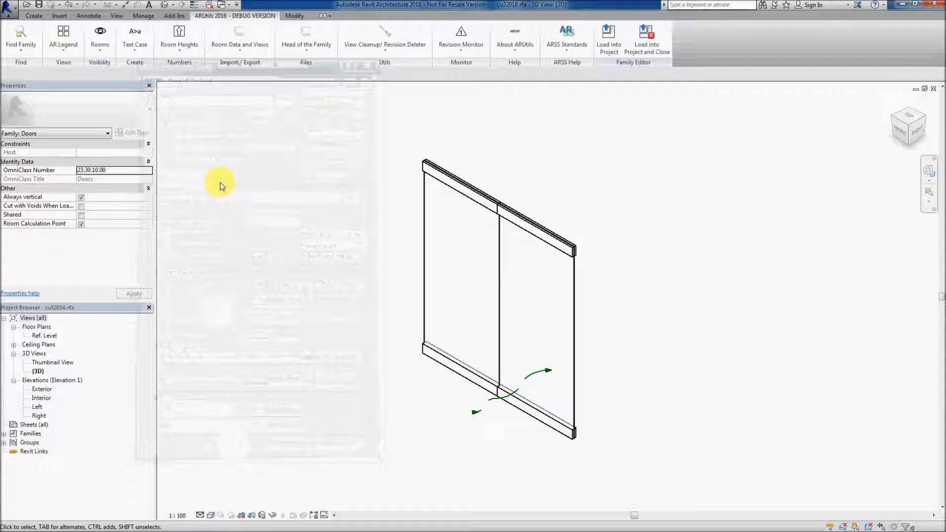
left_click(36, 17)
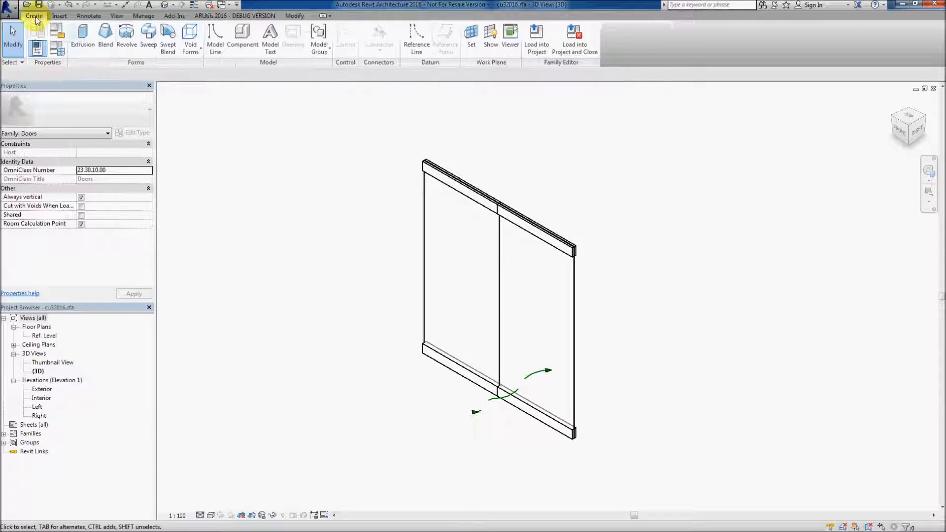
left_click(57, 32)
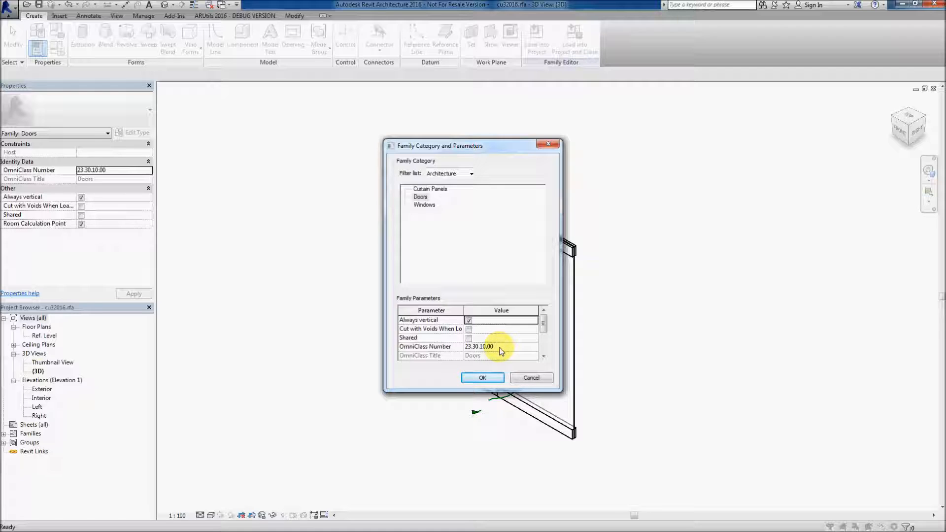
Reopen Head of the Family and regenerate the family-specific parameter data, moving Always vertical above OmniClass Number
left_click(532, 379)
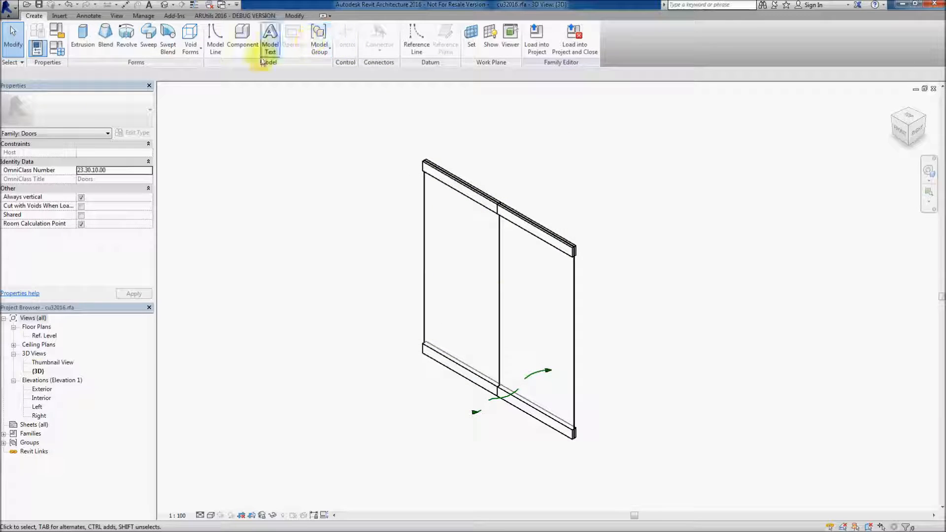
left_click(226, 15)
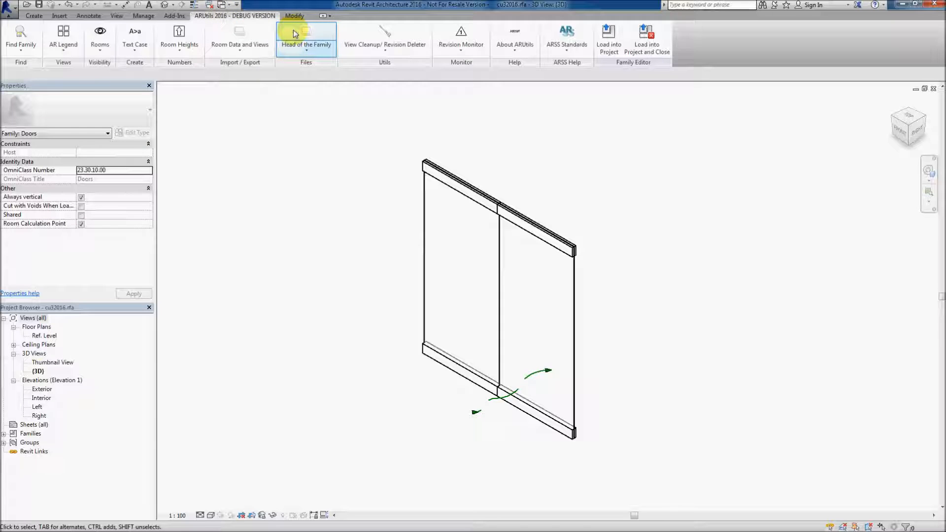
left_click(294, 32)
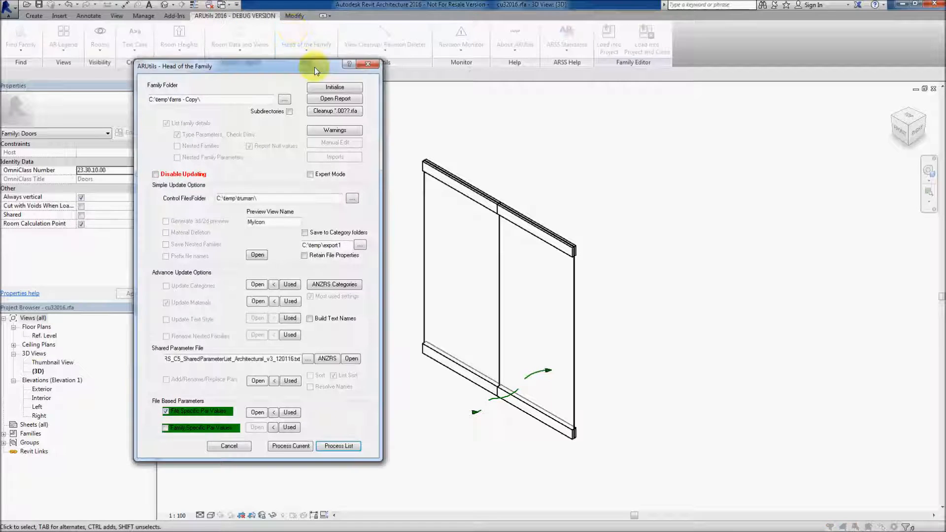
left_click(290, 431)
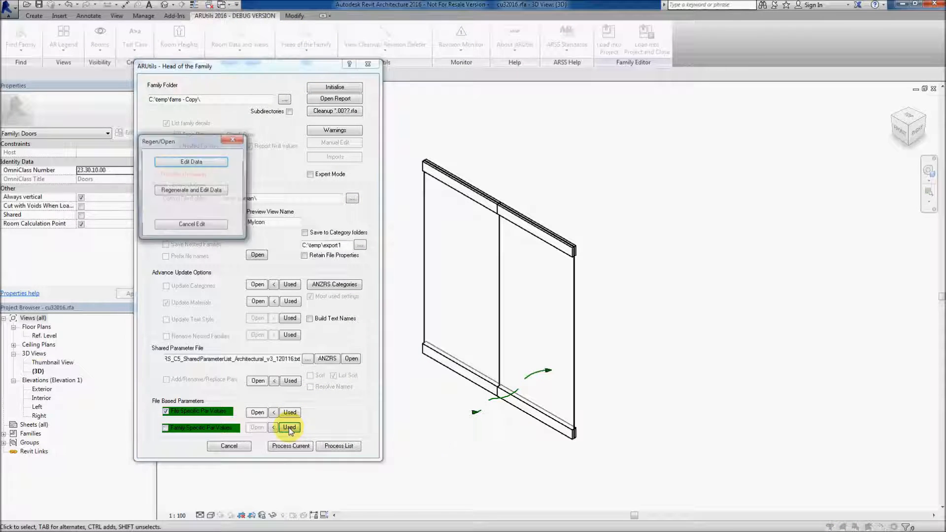
left_click(199, 191)
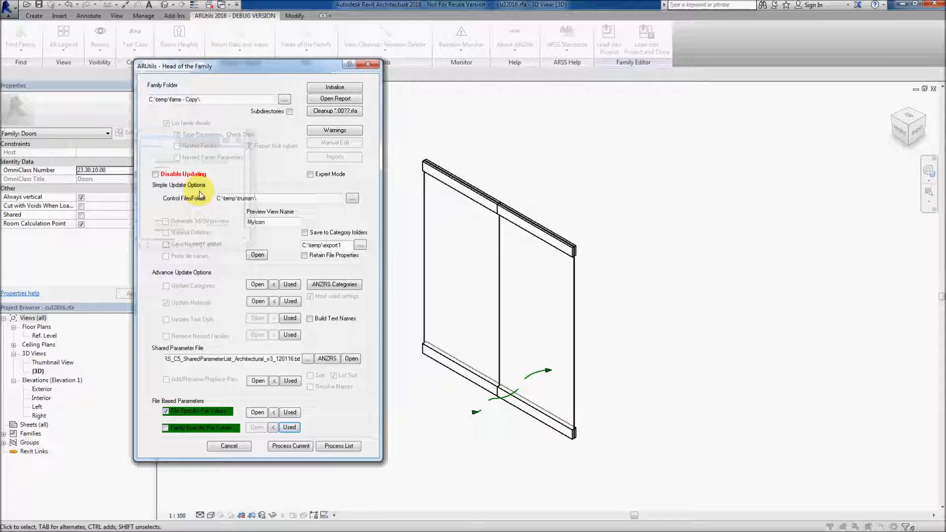
left_click(312, 176)
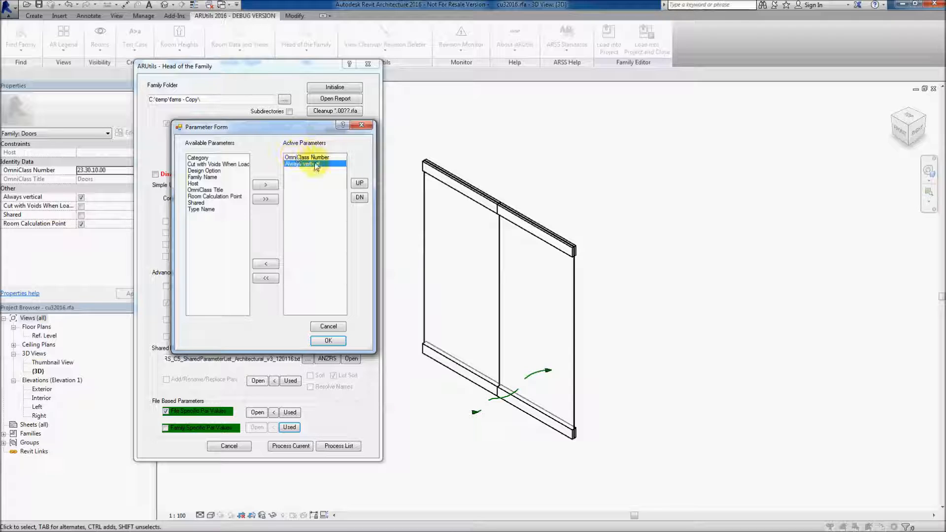
left_click(359, 183)
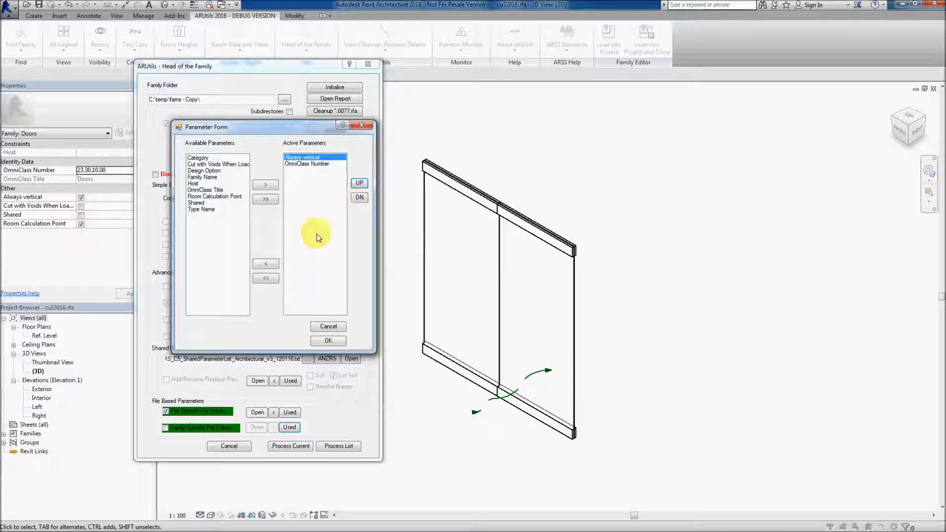
left_click(327, 341)
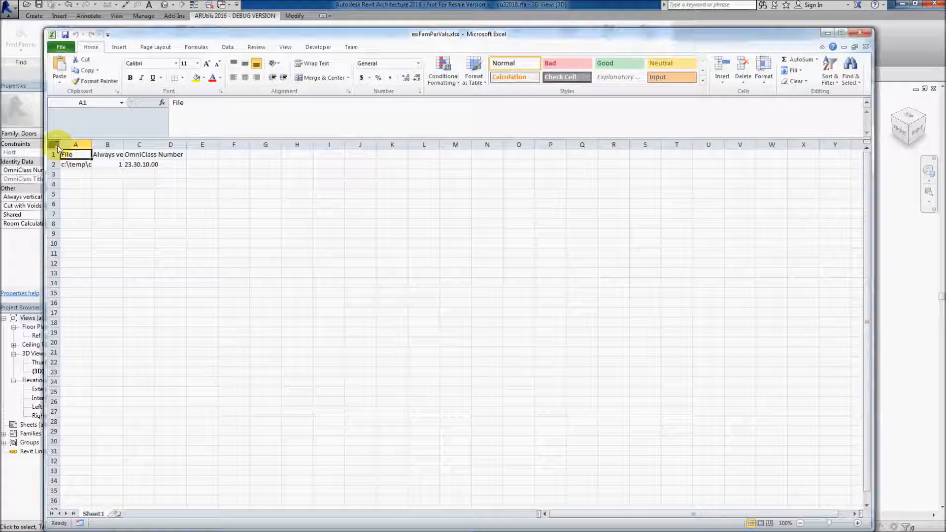
Autofit all column widths in the exFamParVals spreadsheet
left_click(55, 144)
double_click(91, 144)
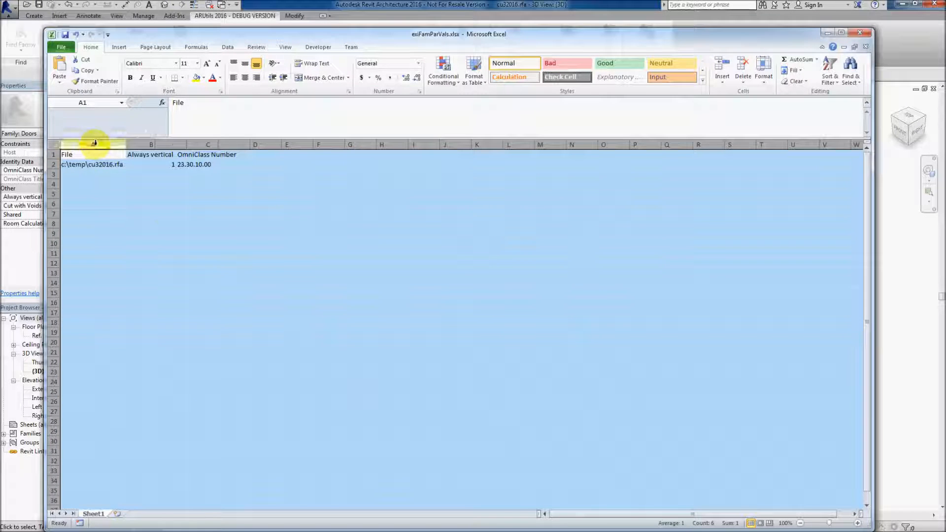
left_click(148, 183)
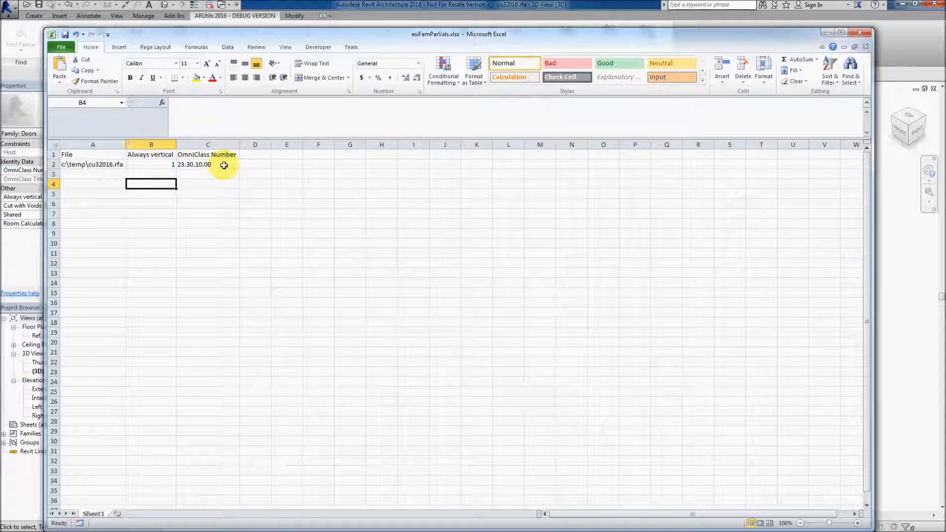
Set the Always vertical value to 0, then save and close the spreadsheet
left_click(164, 165)
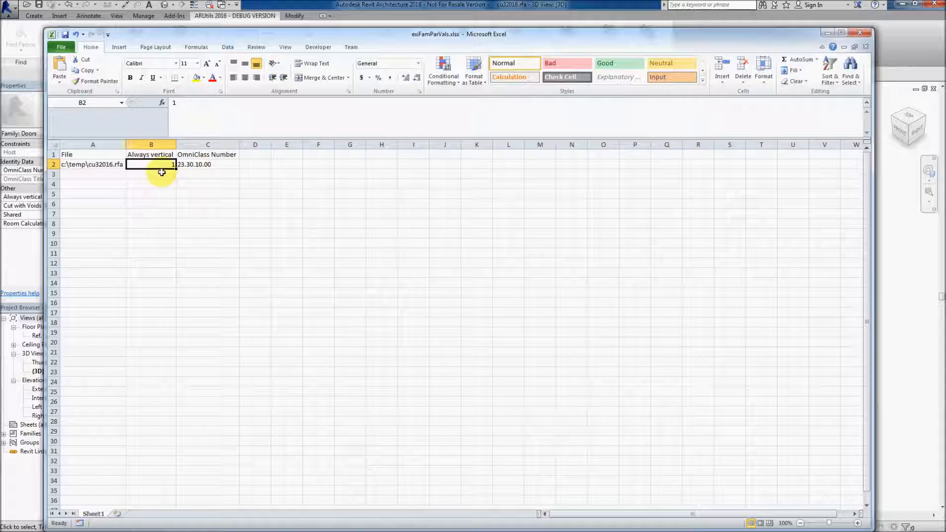
type("0")
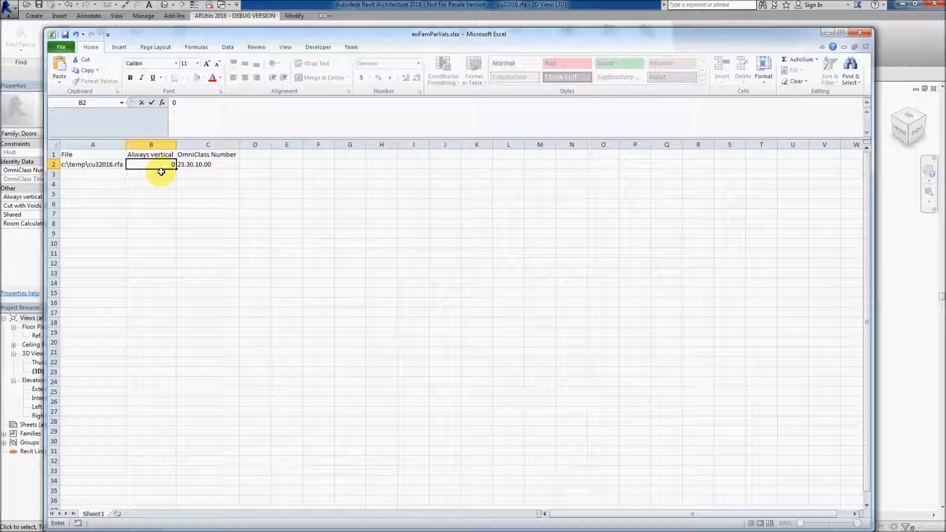
left_click(65, 34)
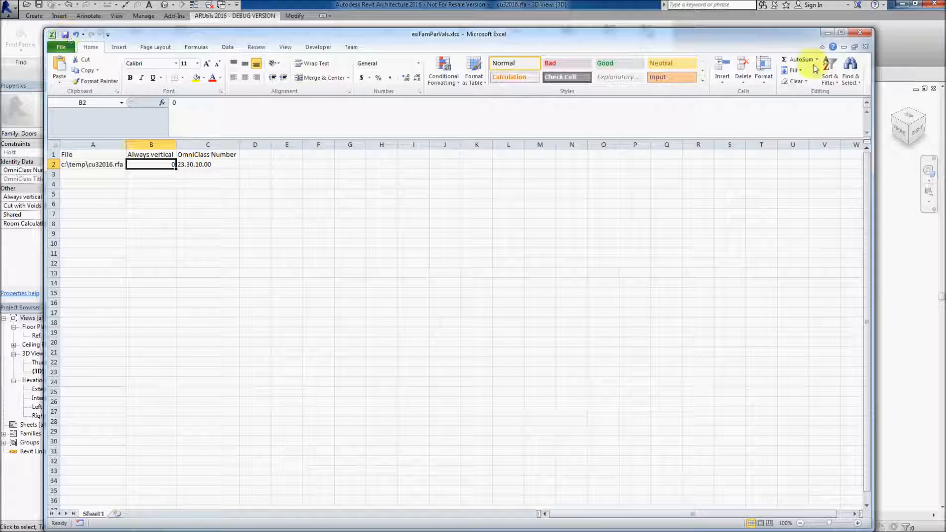
left_click(861, 33)
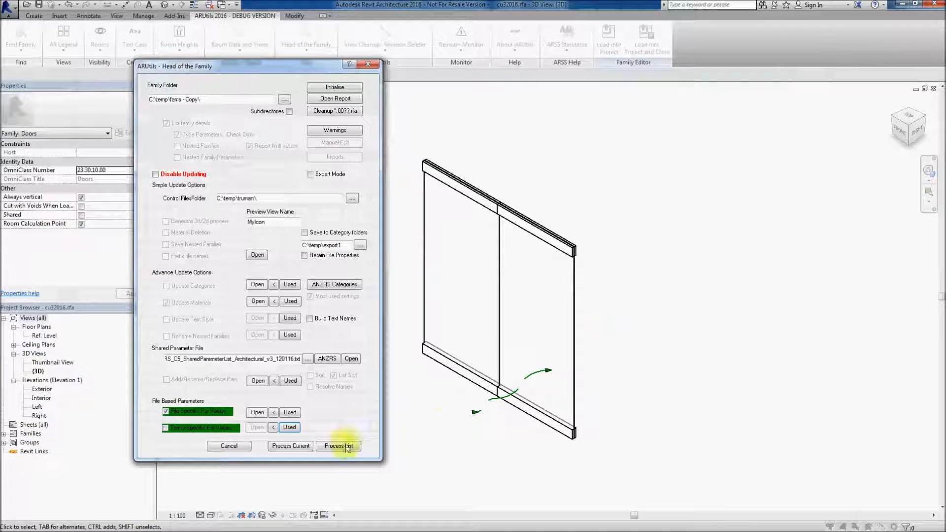
Copy the family-specific values file to the control folder and switch from file-specific to family-specific parameter values
left_click(274, 427)
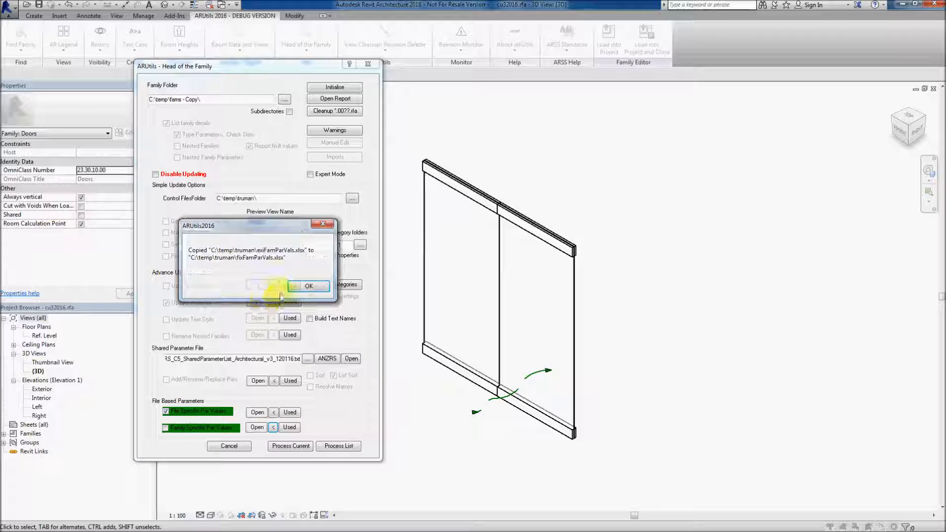
left_click(303, 285)
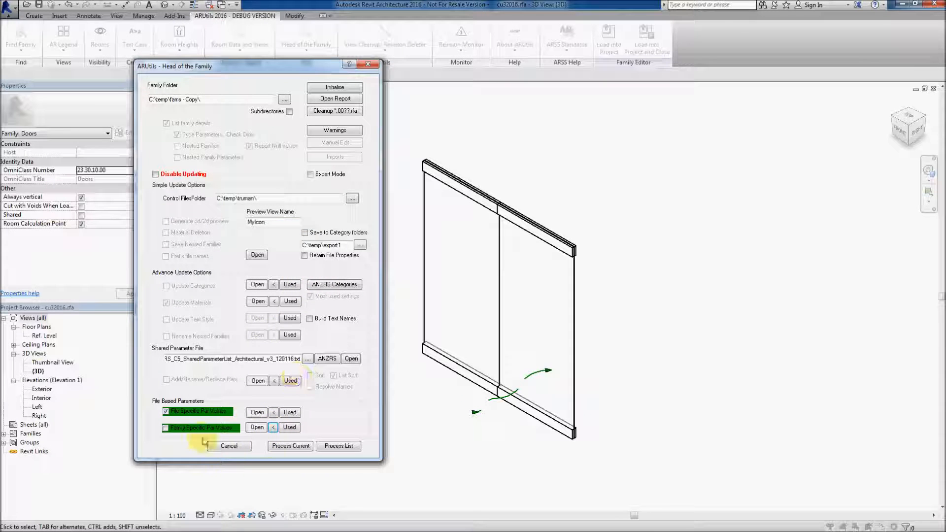
left_click(165, 427)
left_click(165, 412)
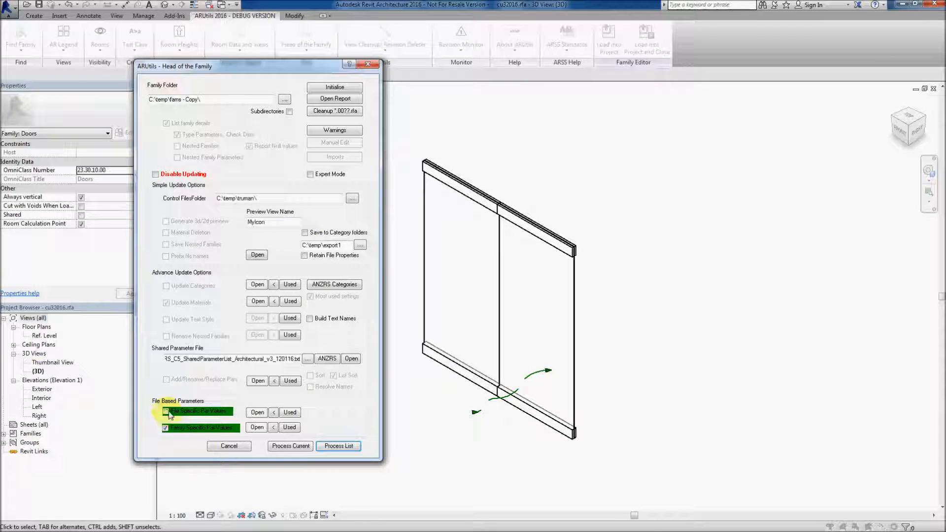
Process the current family, then close the processing log and message
left_click(297, 445)
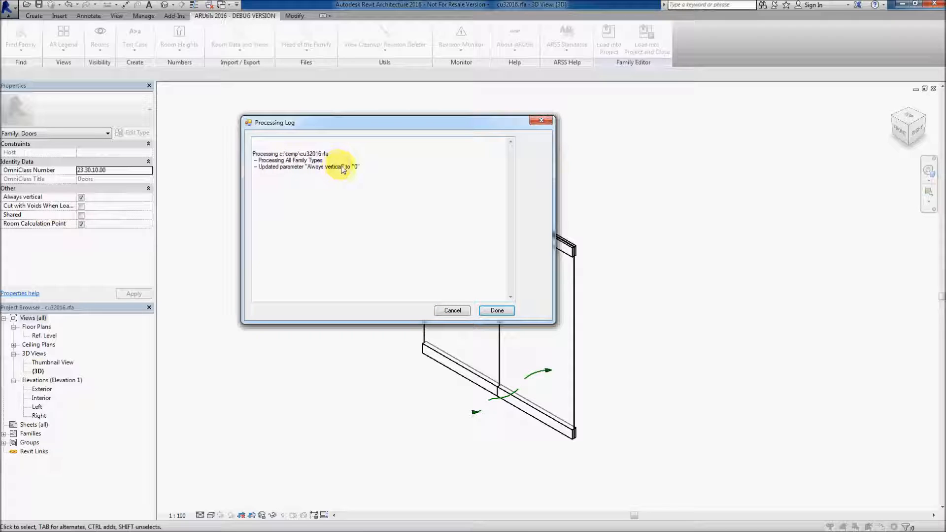
left_click(496, 311)
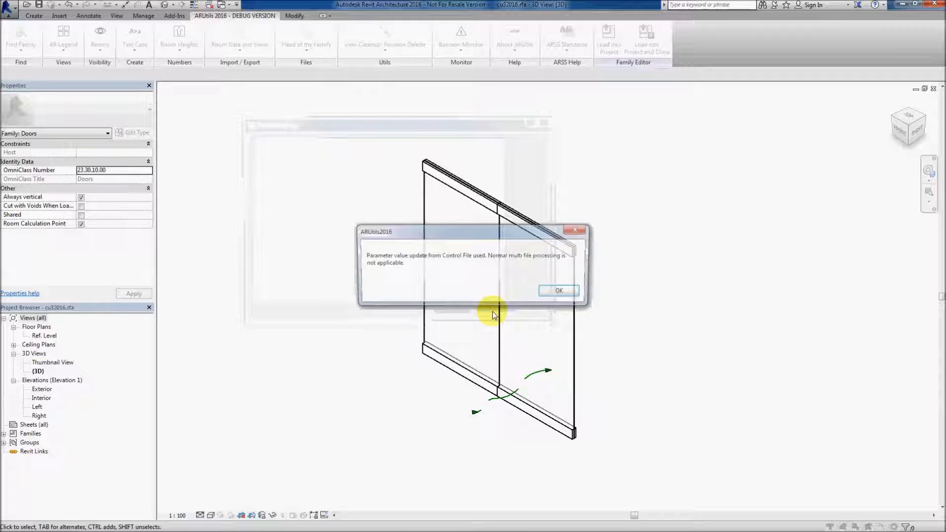
left_click(566, 293)
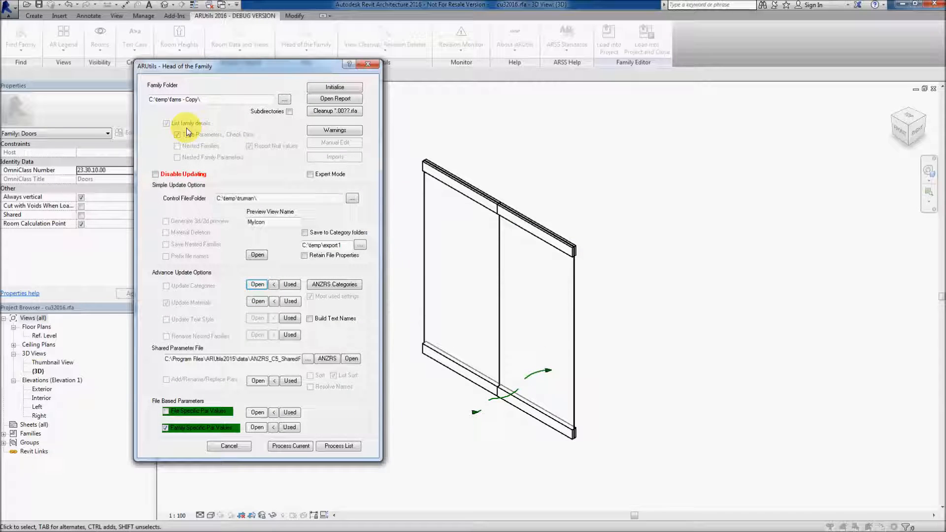
Check the Always vertical setting in Family Category and Parameters, then reopen Head of the Family
left_click(33, 16)
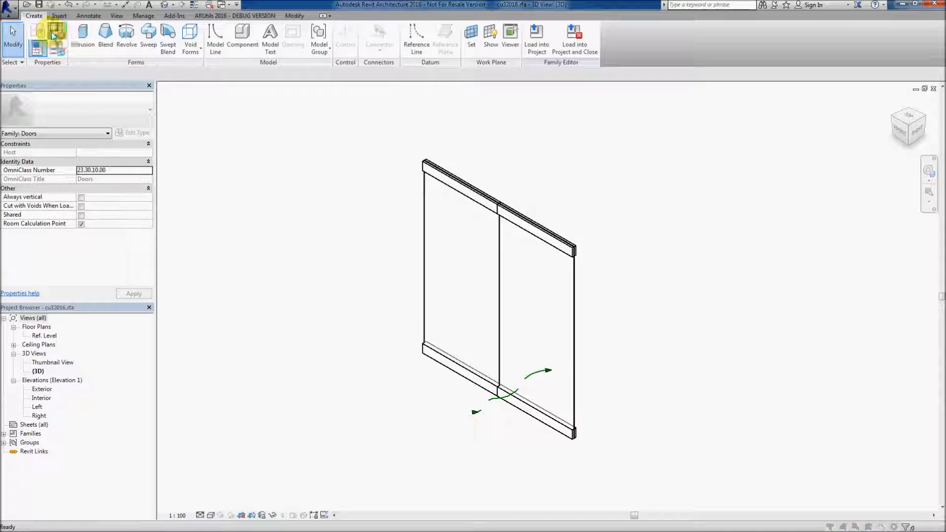
left_click(38, 30)
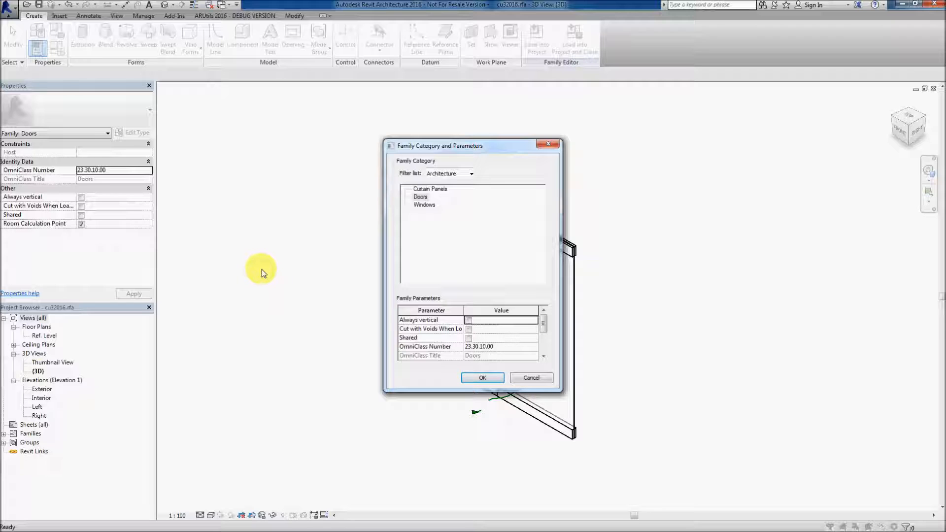
left_click(526, 379)
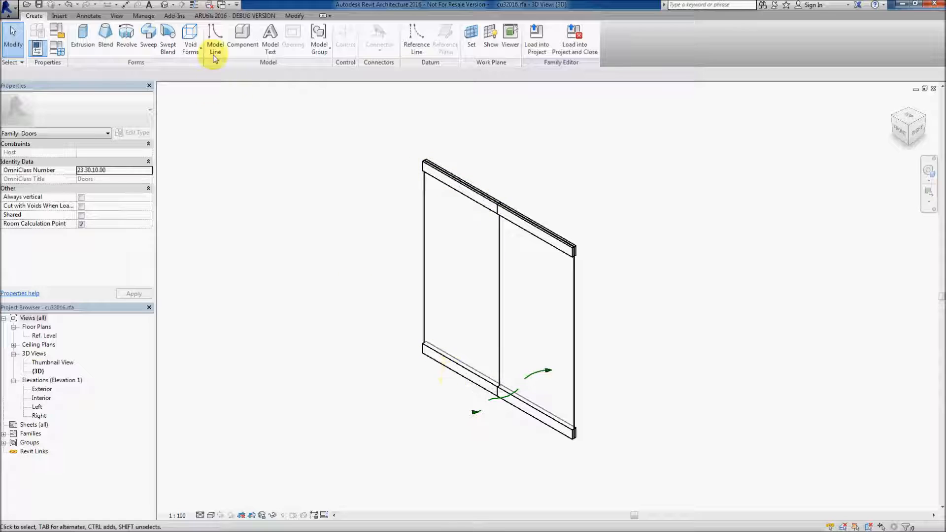
left_click(212, 16)
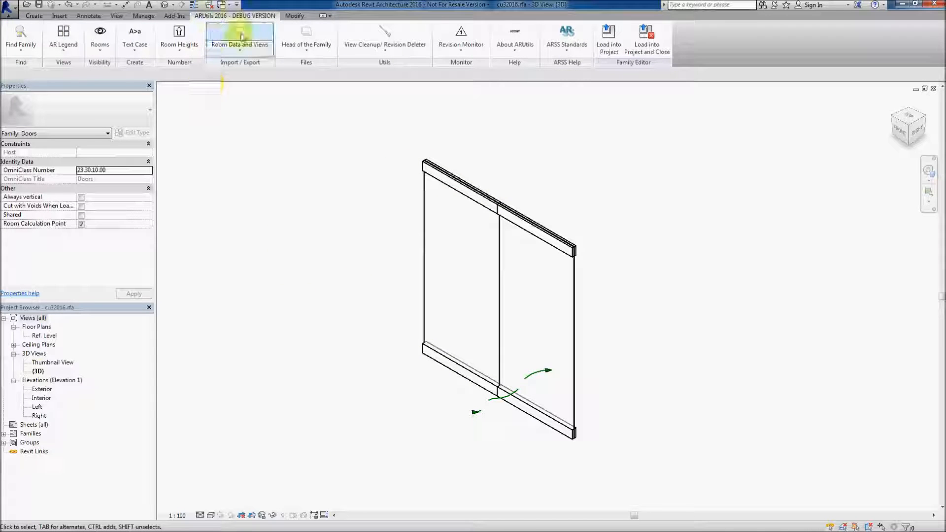
left_click(317, 33)
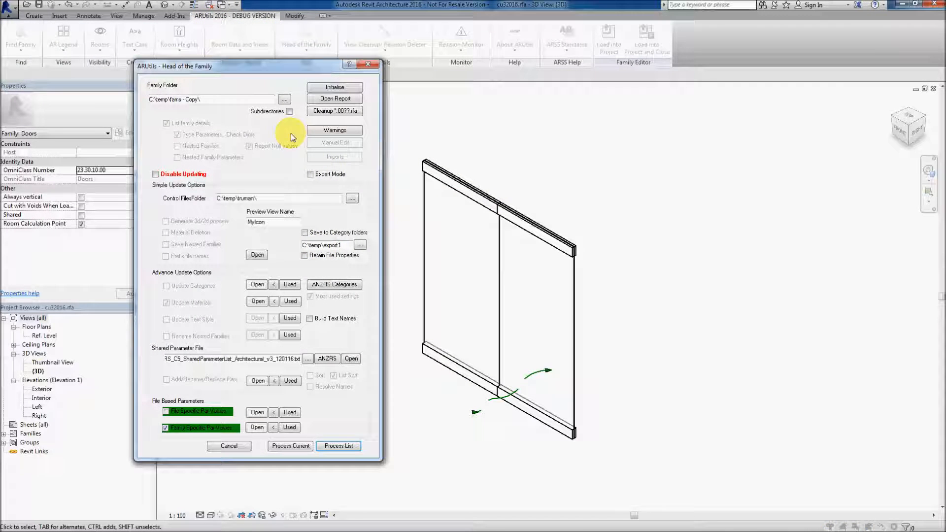